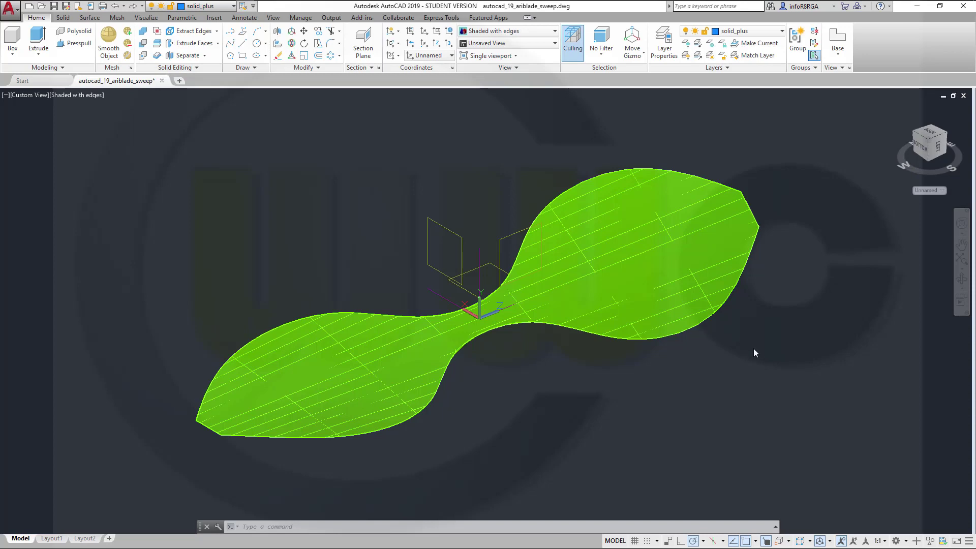
{"action": "middle_click_drag", "start_coordinate": [704, 343], "coordinate": [772, 363], "text": "shift"}
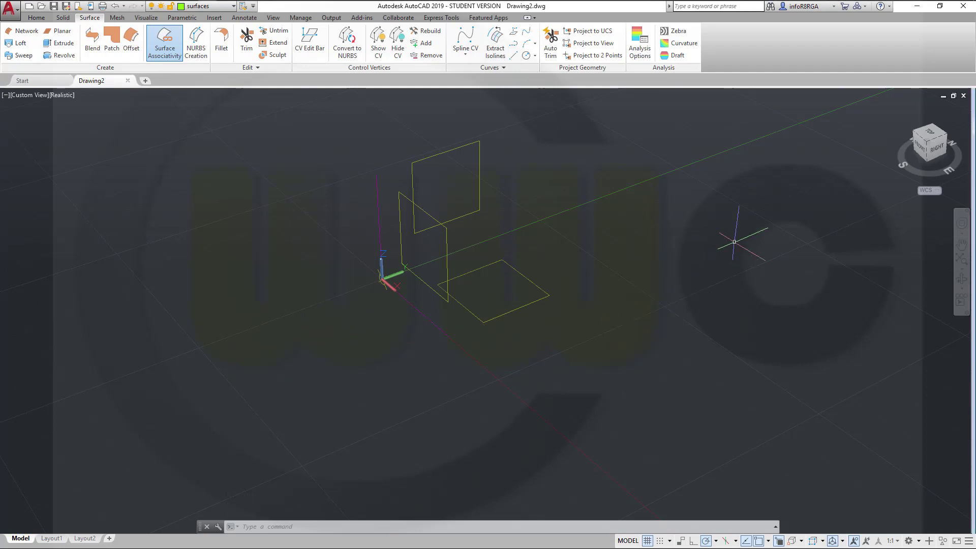
- Show the drawing from the top in the 2D Wireframe visual style, rotated so that north faces up
{"action": "left_click", "coordinate": [930, 134]}
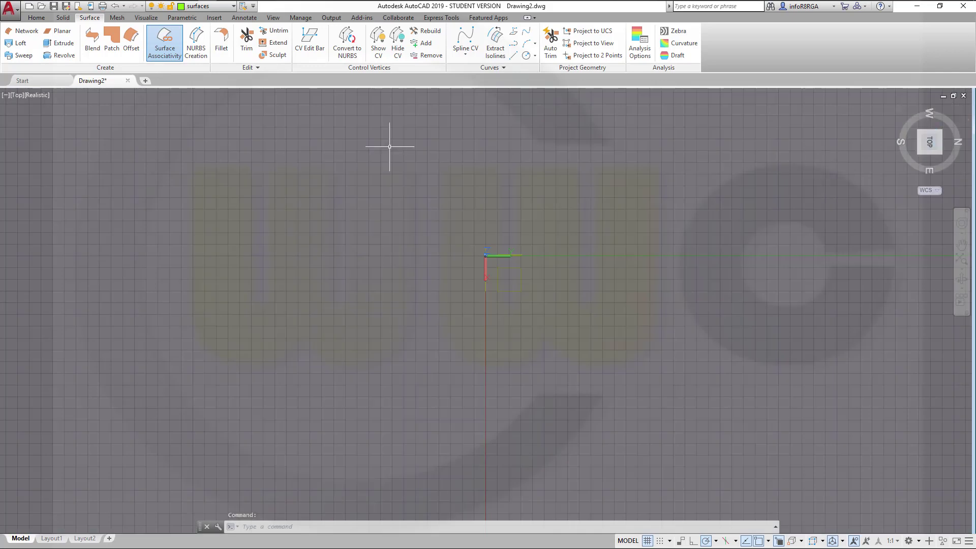
{"action": "left_click", "coordinate": [41, 96]}
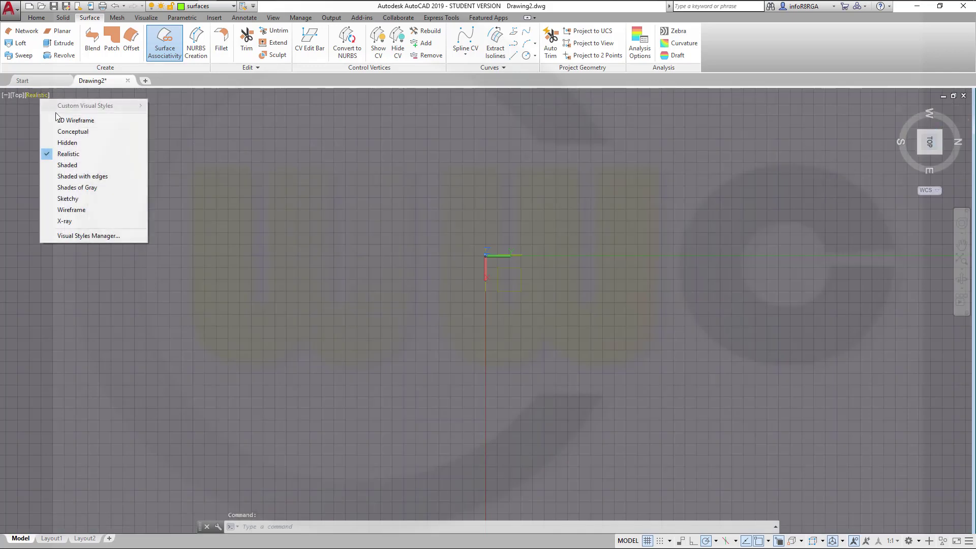
{"action": "left_click", "coordinate": [61, 122]}
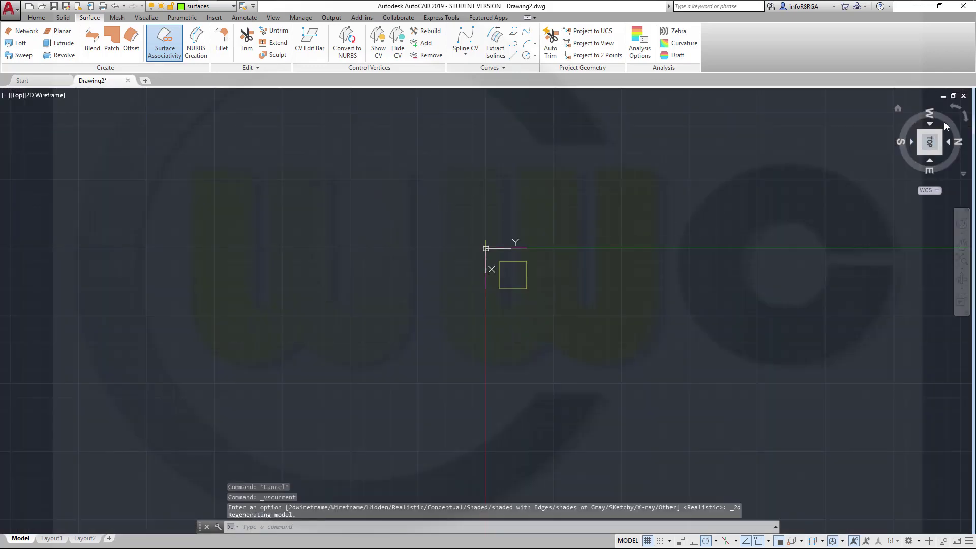
{"action": "left_click", "coordinate": [957, 109]}
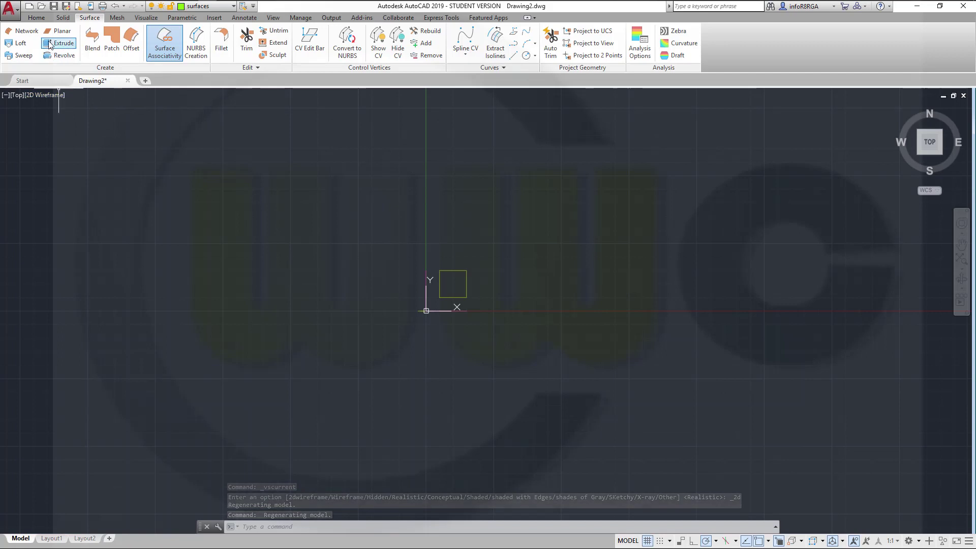
- Make the sketches layer current
{"action": "left_click", "coordinate": [37, 18]}
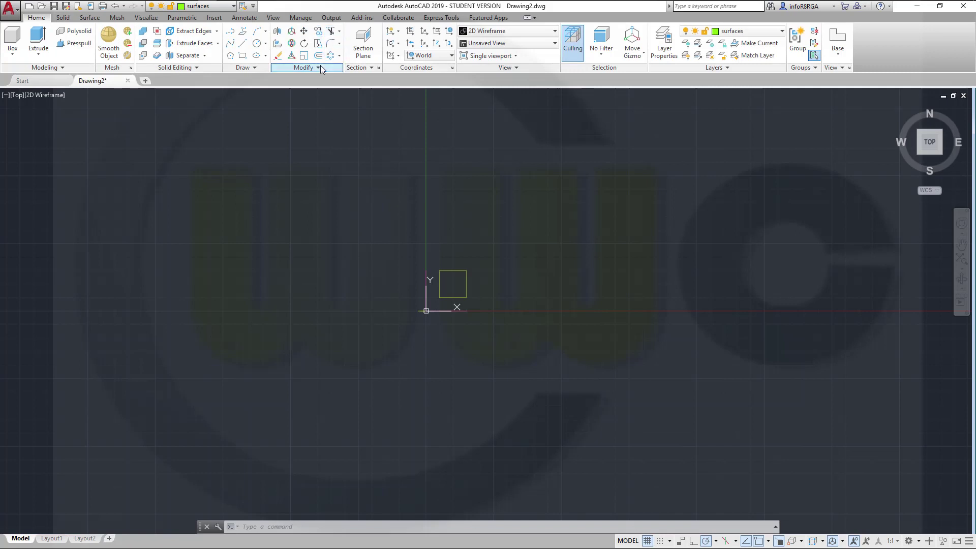
{"action": "left_click", "coordinate": [230, 47]}
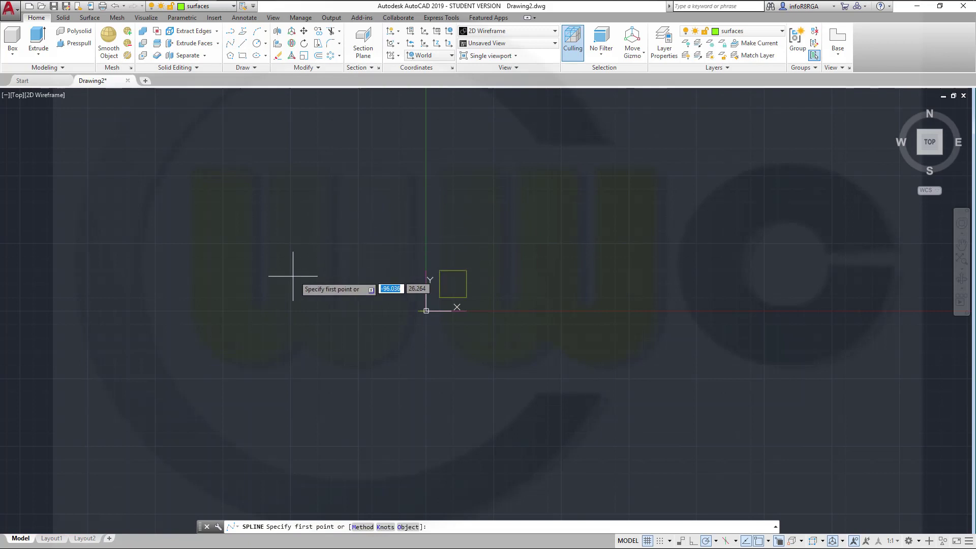
{"action": "key", "text": "Escape"}
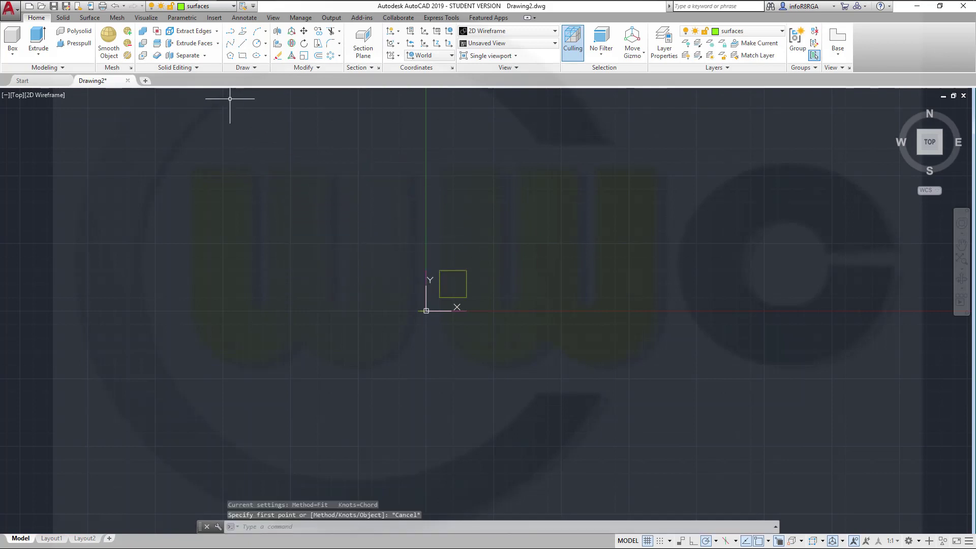
{"action": "left_click", "coordinate": [234, 6]}
{"action": "left_click", "coordinate": [202, 67]}
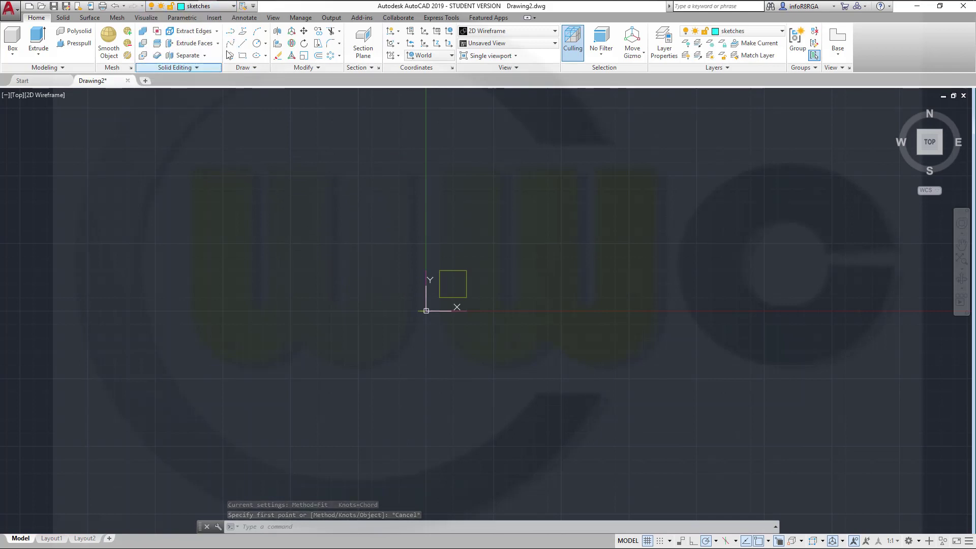
- Draw a horizontal line 260 units long from the origin along the positive X axis
{"action": "left_click", "coordinate": [243, 45]}
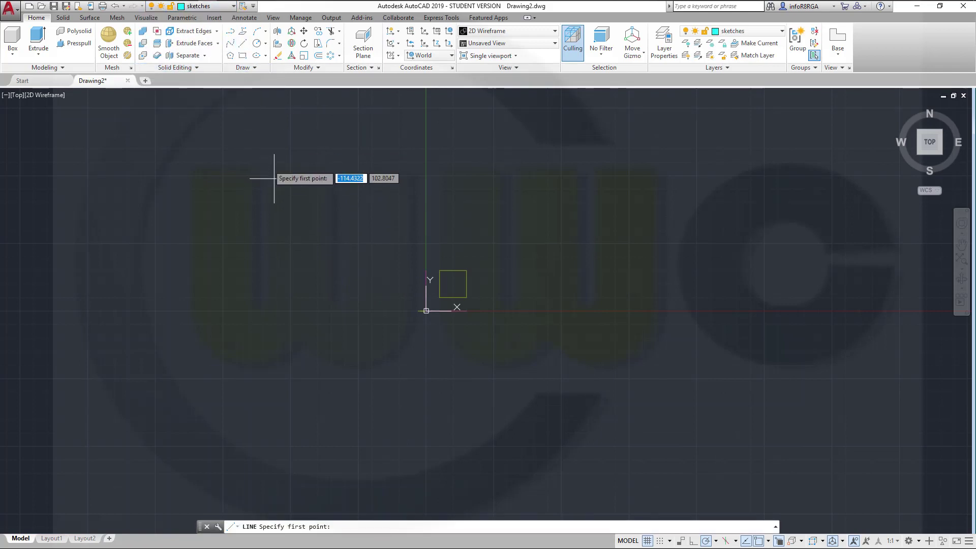
{"action": "left_click", "coordinate": [426, 310]}
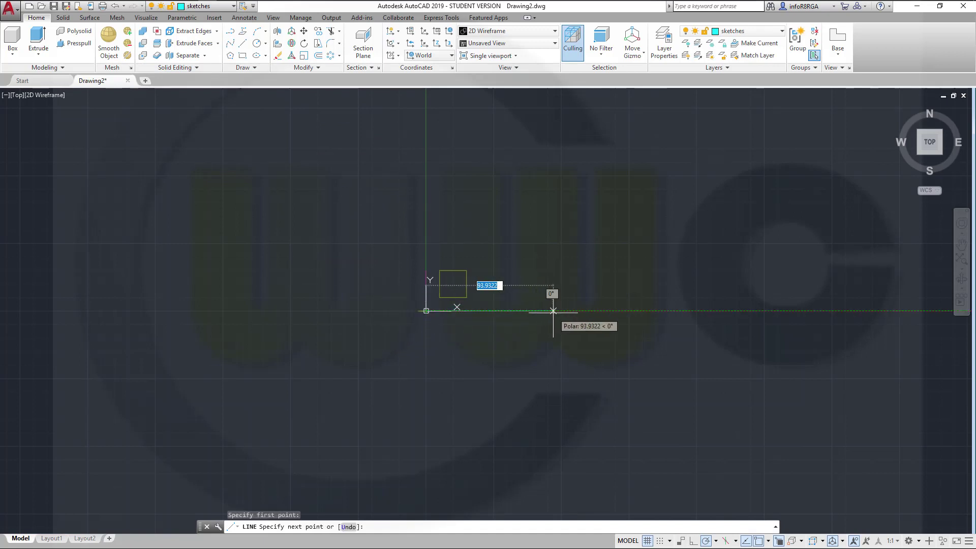
{"action": "type", "text": "260"}
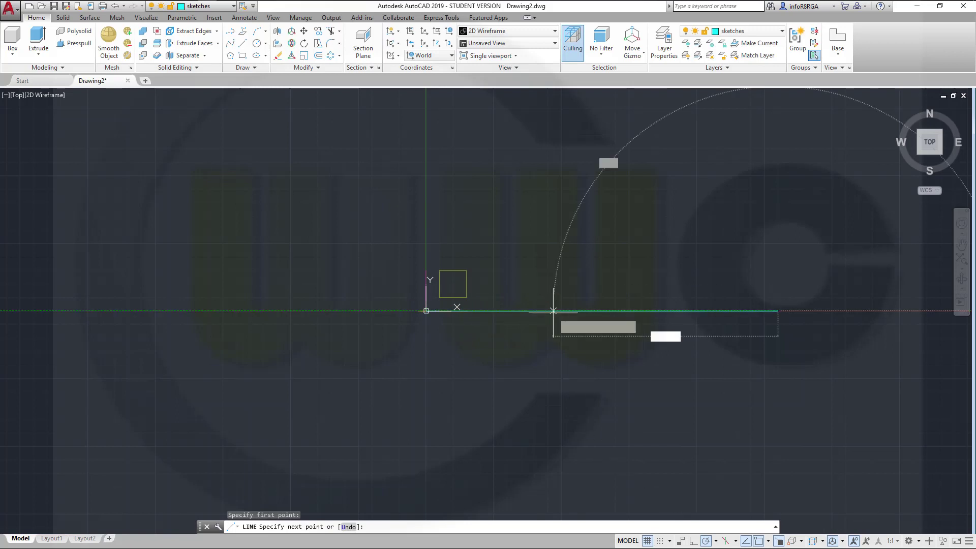
{"action": "key", "text": "Return"}
{"action": "key", "text": "Escape"}
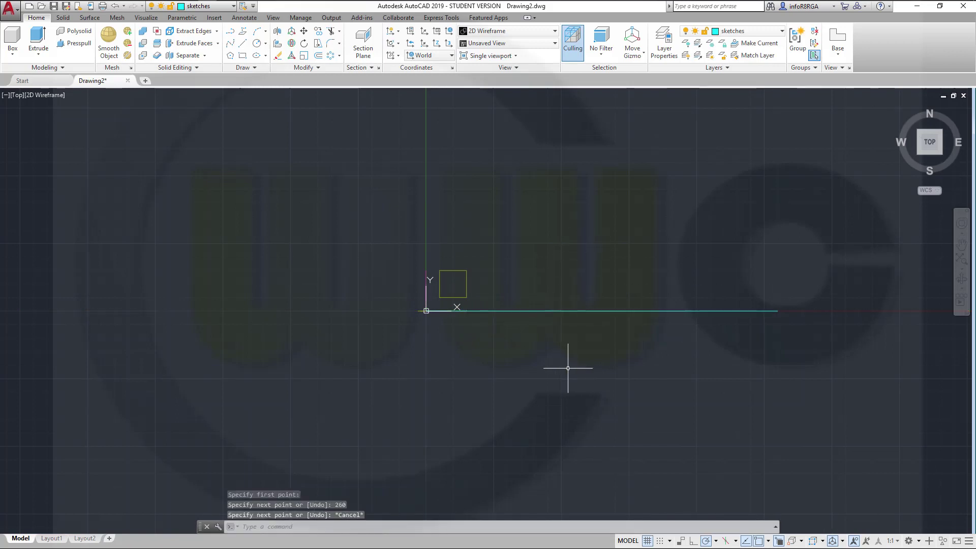
- Move the 260-unit line by its midpoint onto the origin so that it is centred there
{"action": "scroll", "coordinate": [568, 368], "scroll_direction": "up", "scroll_amount": 2}
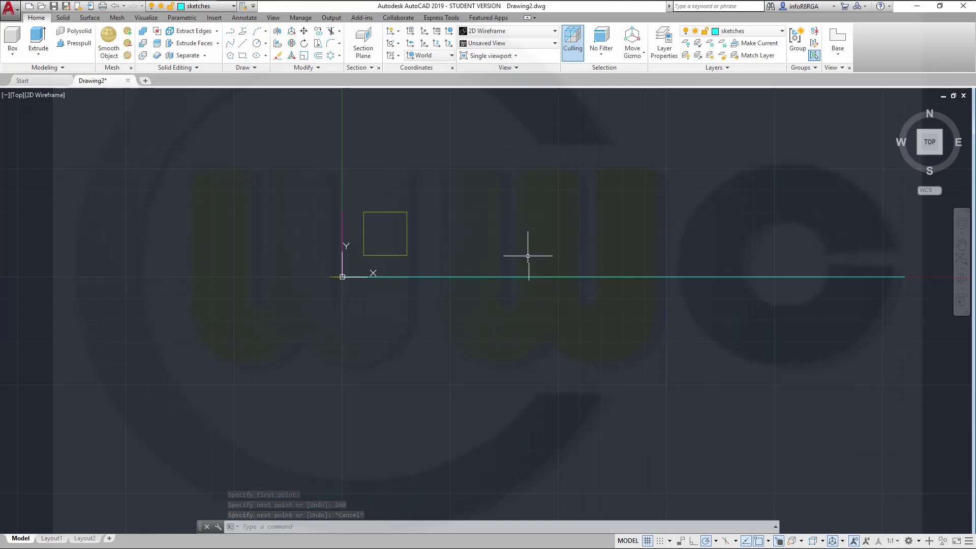
{"action": "left_click", "coordinate": [303, 31]}
{"action": "left_click", "coordinate": [531, 276]}
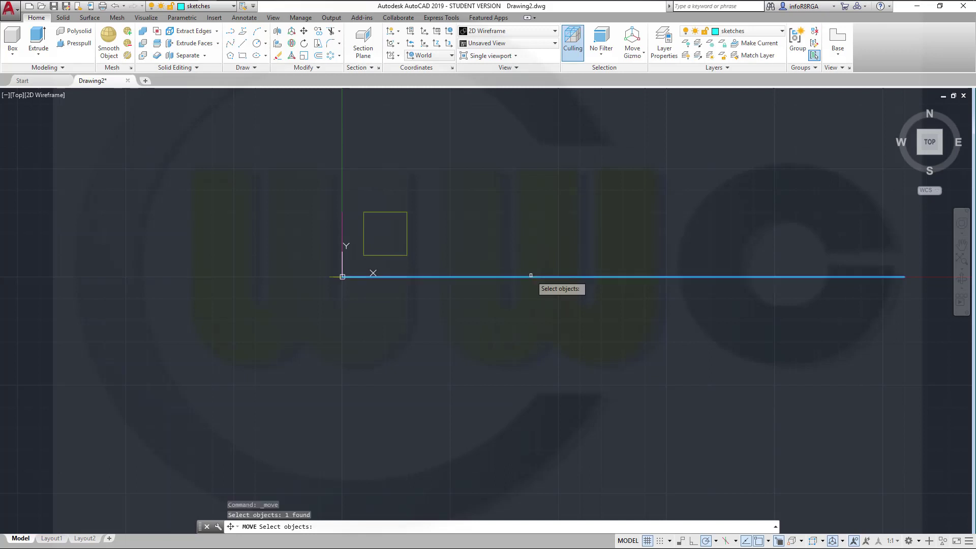
{"action": "key", "text": "Return"}
{"action": "right_click", "coordinate": [593, 215], "text": "shift"}
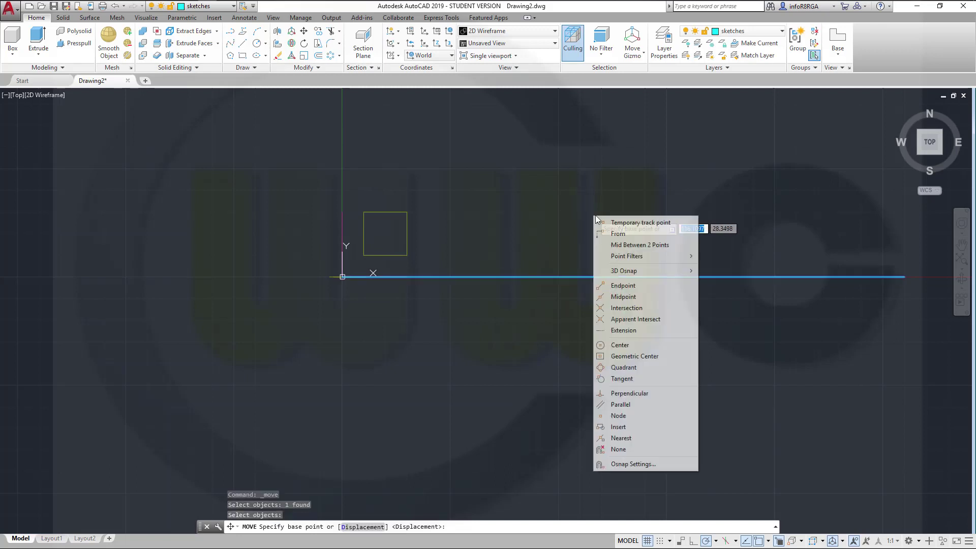
{"action": "left_click", "coordinate": [635, 294]}
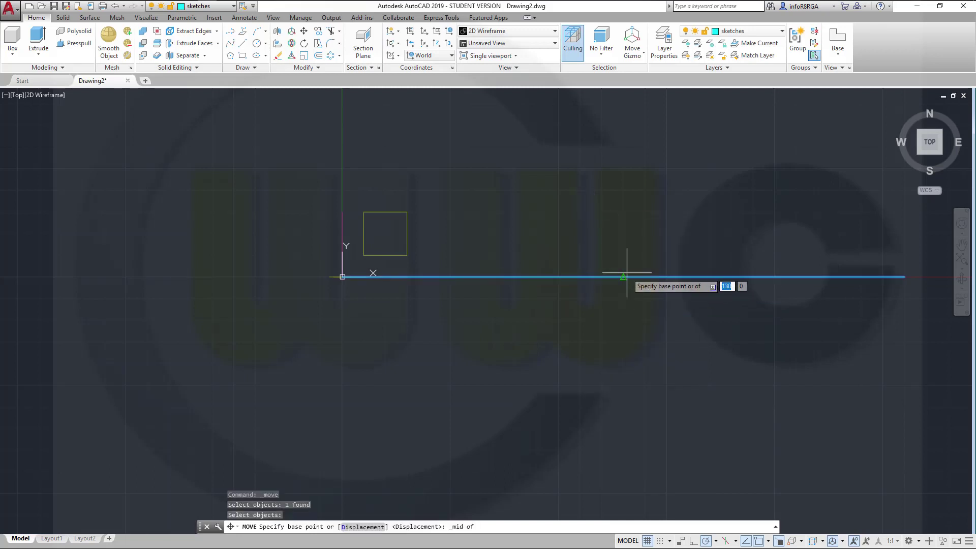
{"action": "left_click", "coordinate": [628, 277]}
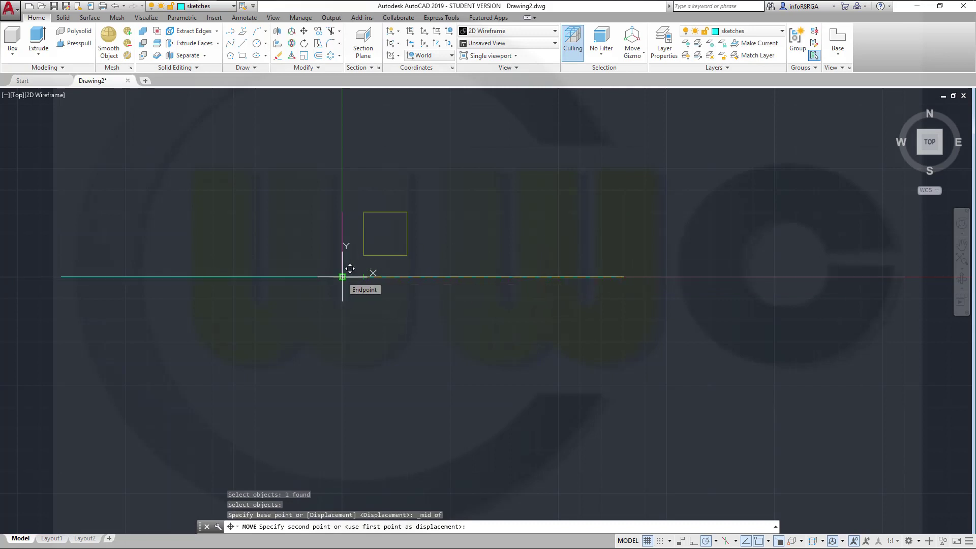
{"action": "left_click", "coordinate": [342, 277]}
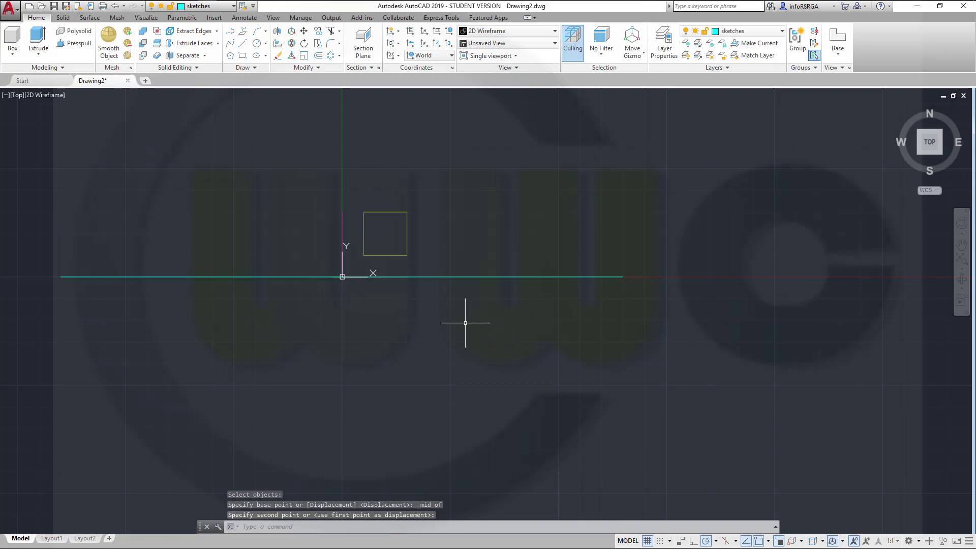
{"action": "key", "text": "Escape"}
- Draw a vertical line 50 units long upward from the horizontal line's western endpoint
{"action": "mouse_move", "coordinate": [178, 310]}
{"action": "middle_mouse_down"}
{"action": "mouse_move", "coordinate": [244, 334]}
{"action": "mouse_move", "coordinate": [274, 332]}
{"action": "middle_mouse_up"}
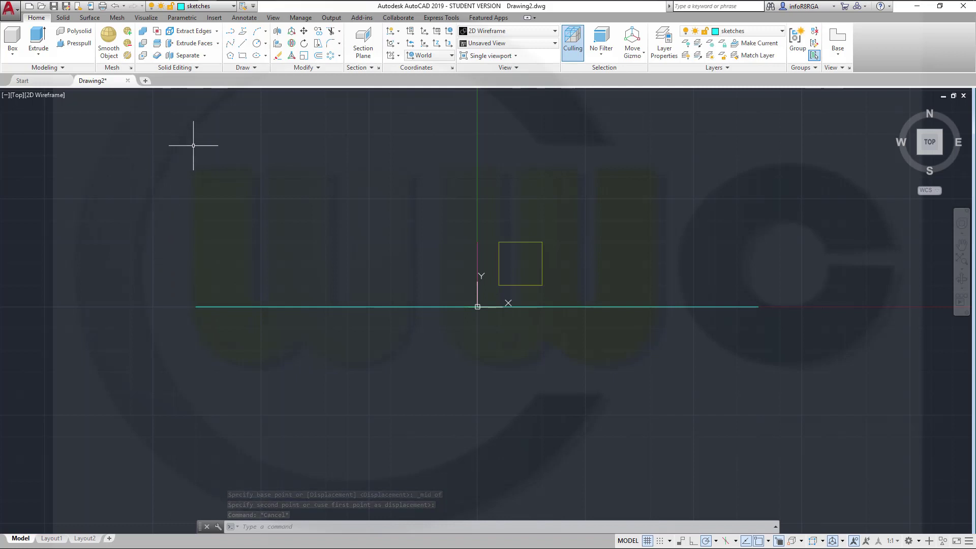
{"action": "left_click", "coordinate": [242, 44]}
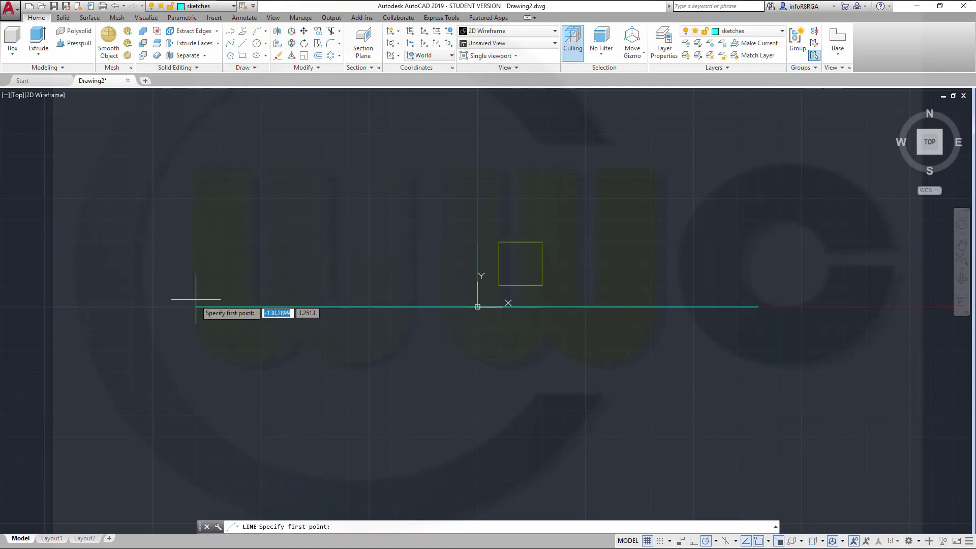
{"action": "left_click", "coordinate": [196, 306]}
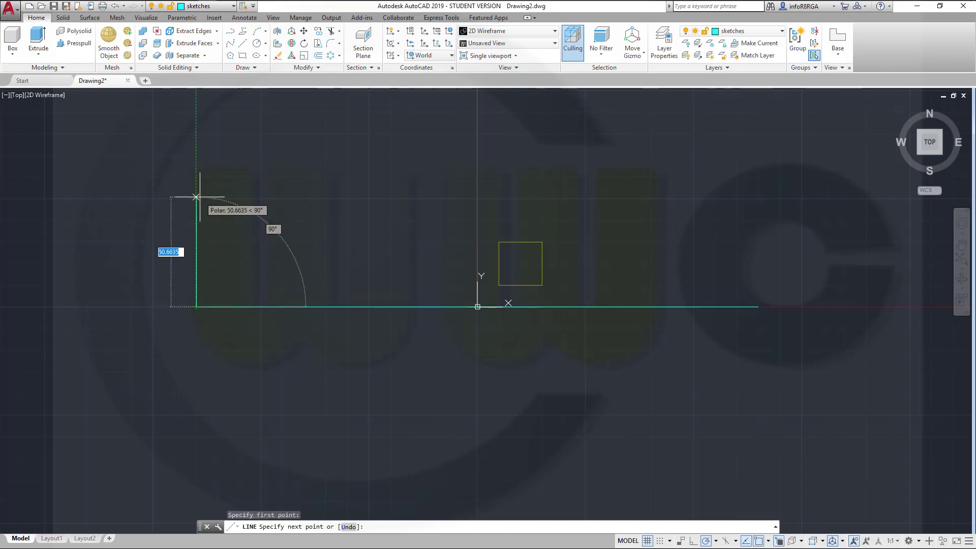
{"action": "type", "text": "50"}
{"action": "key", "text": "Return"}
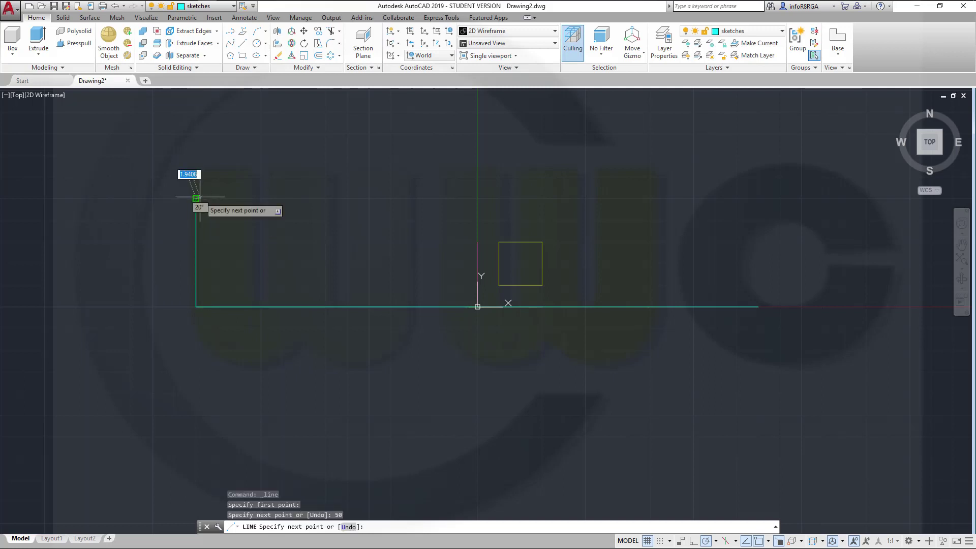
{"action": "key", "text": "Escape"}
{"action": "key", "text": "Escape"}
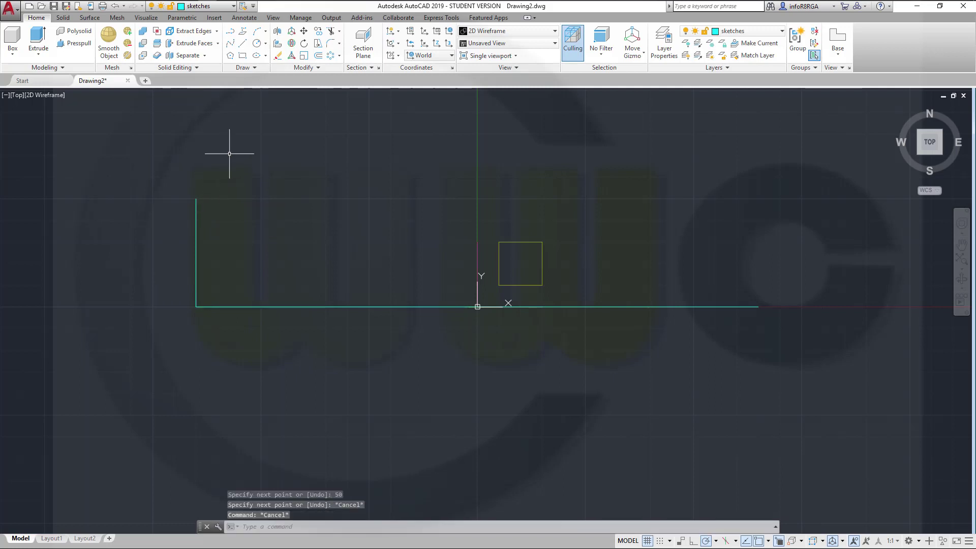
- Draw a fit-point spline from the vertical line's lower end, arching over the horizontal line and descending to a point about 6 units above the origin
{"action": "left_click", "coordinate": [230, 45]}
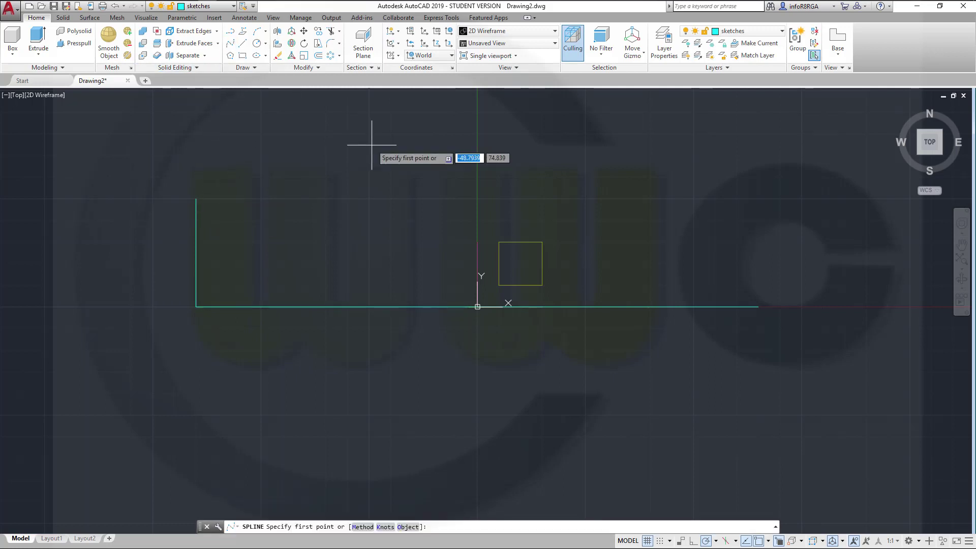
{"action": "right_click", "coordinate": [211, 290], "text": "shift"}
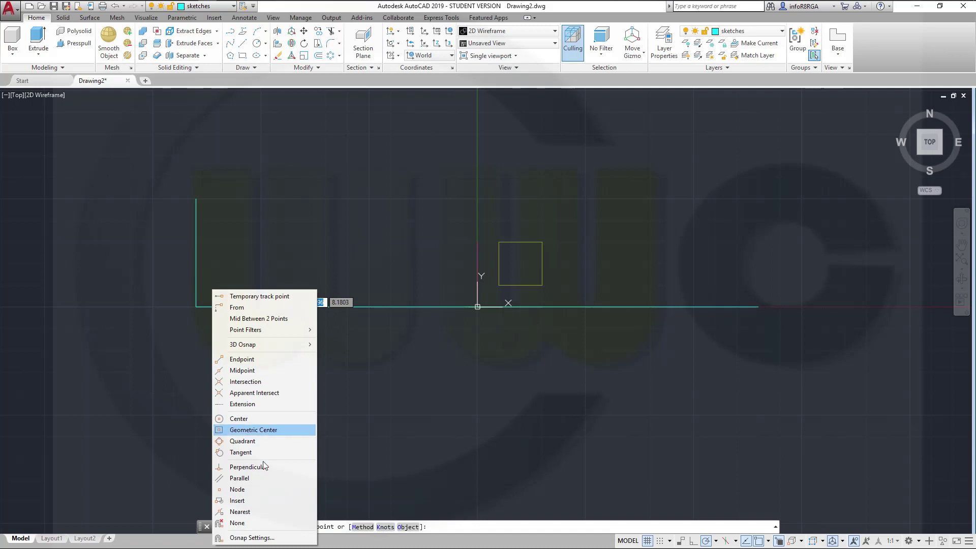
{"action": "left_click", "coordinate": [253, 513]}
{"action": "scroll", "coordinate": [185, 351], "scroll_direction": "up", "scroll_amount": 2}
{"action": "scroll", "coordinate": [185, 350], "scroll_direction": "up", "scroll_amount": 2}
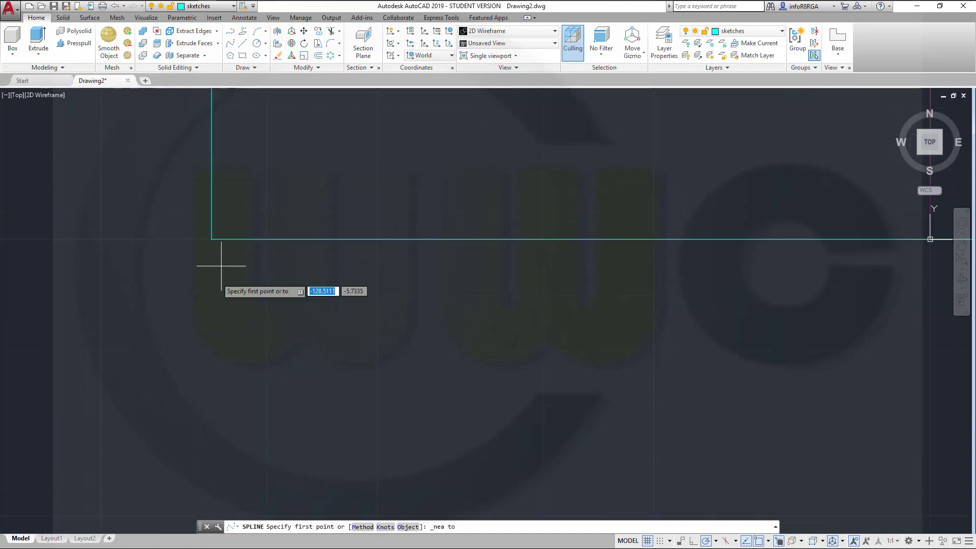
{"action": "left_click", "coordinate": [211, 227]}
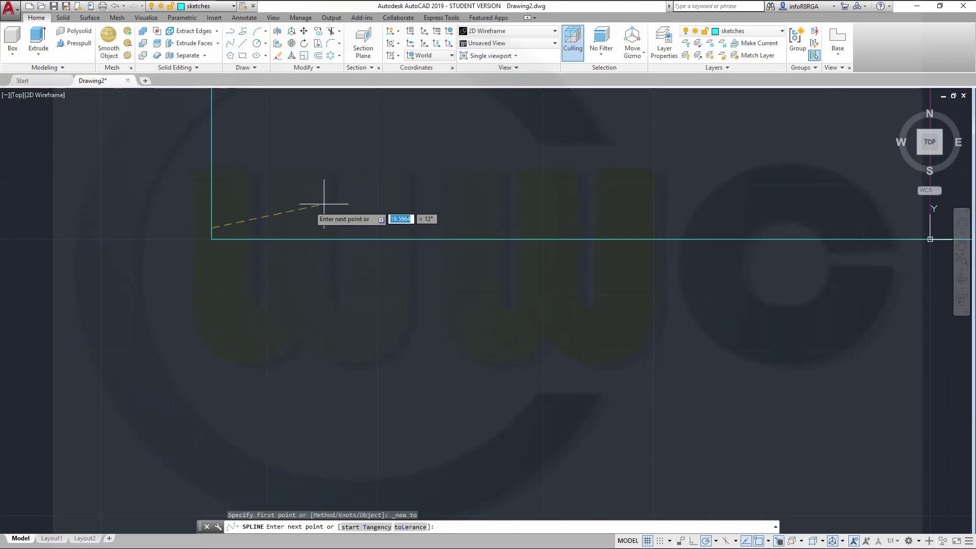
{"action": "scroll", "coordinate": [432, 192], "scroll_direction": "down", "scroll_amount": 6}
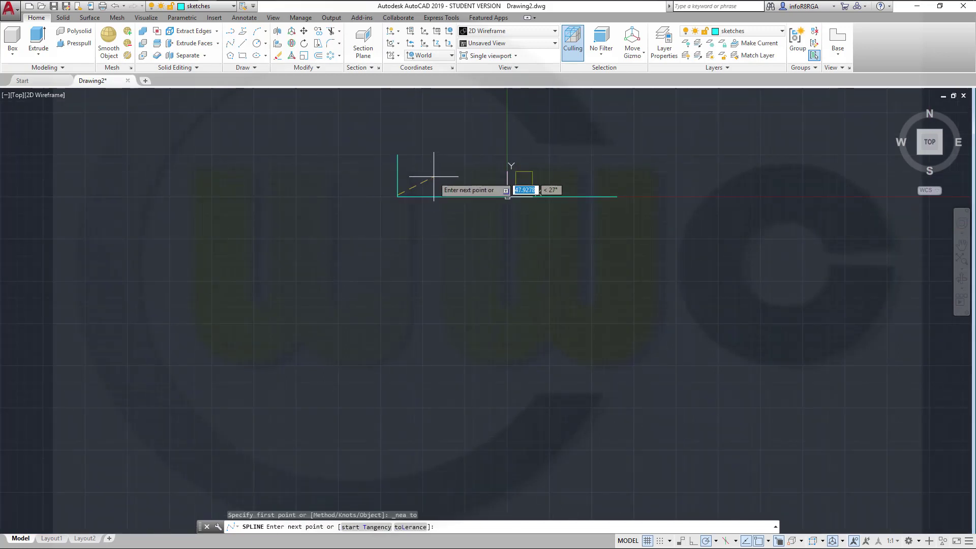
{"action": "left_click", "coordinate": [435, 176]}
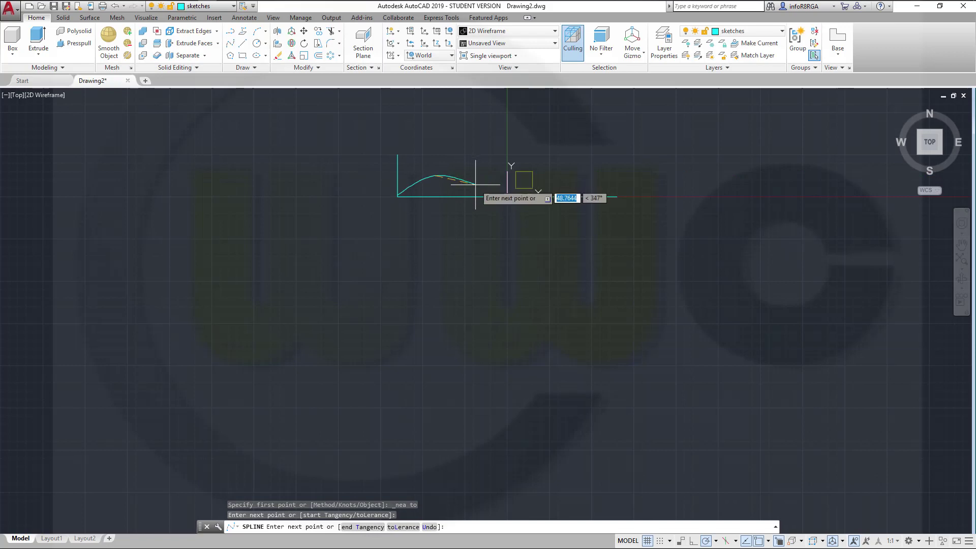
{"action": "scroll", "coordinate": [473, 185], "scroll_direction": "up", "scroll_amount": 10}
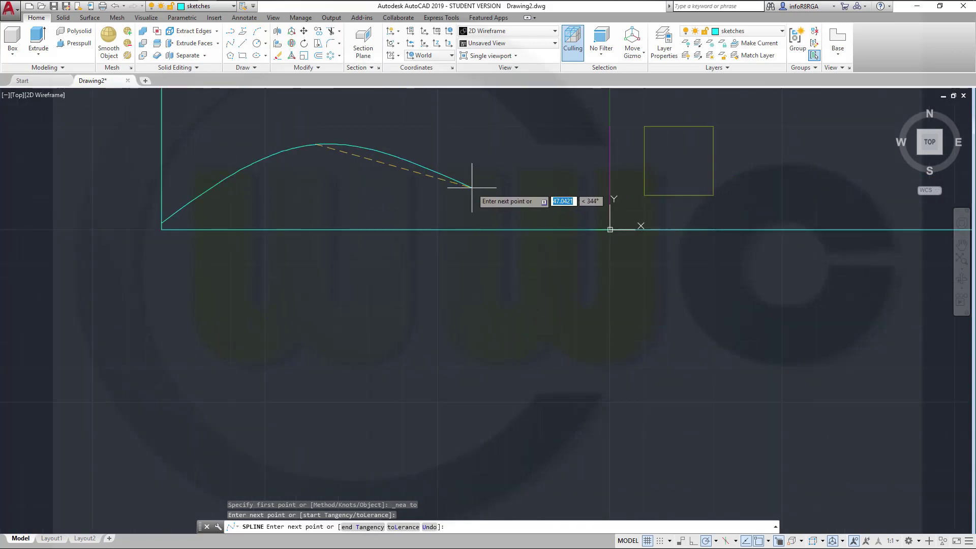
{"action": "left_click", "coordinate": [459, 135]}
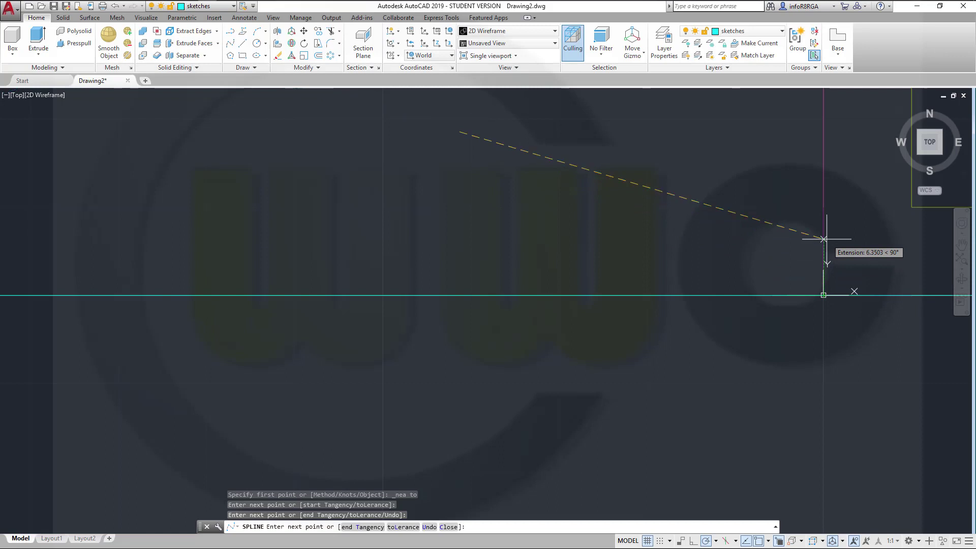
{"action": "left_click", "coordinate": [823, 237]}
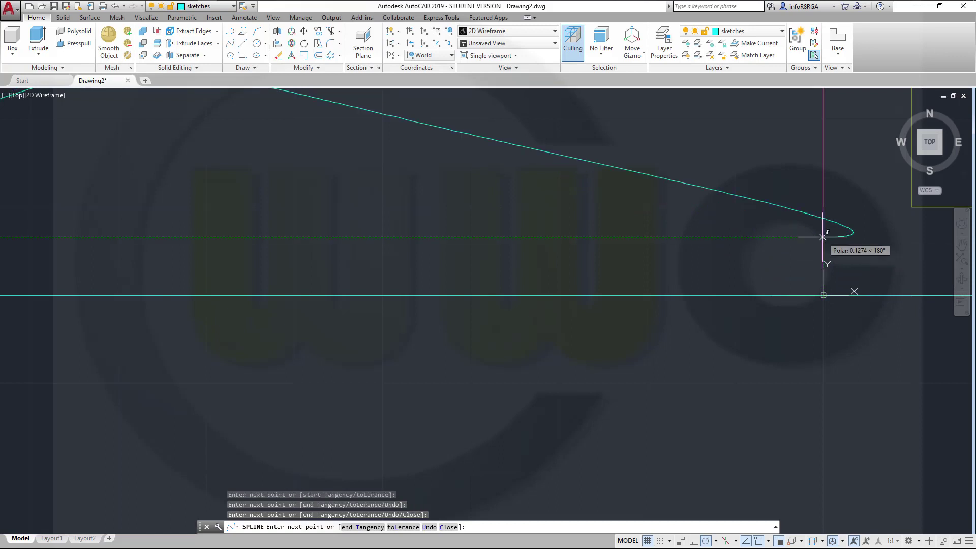
- Finish the spline with a horizontal end tangent at its last point above the origin
{"action": "right_click", "coordinate": [823, 236]}
{"action": "left_click", "coordinate": [854, 284]}
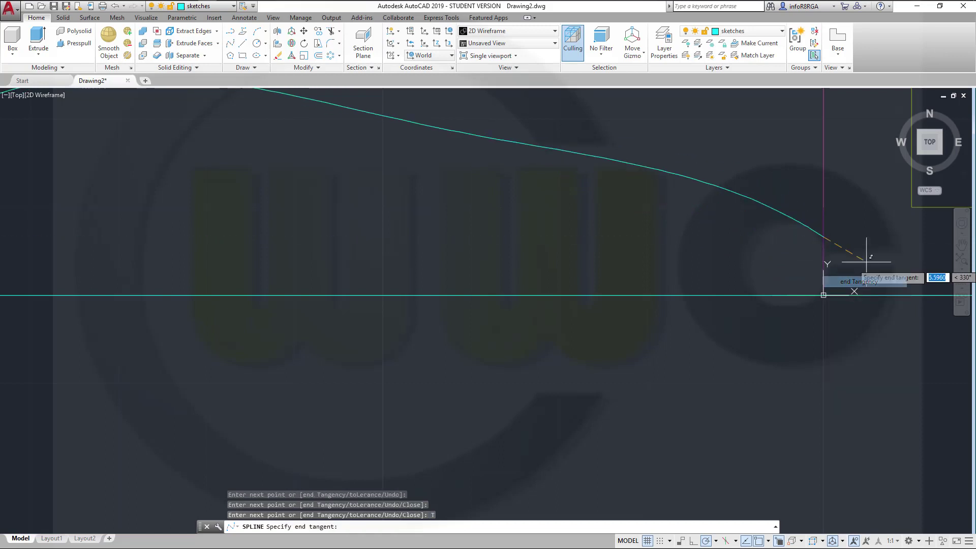
{"action": "left_click", "coordinate": [891, 234]}
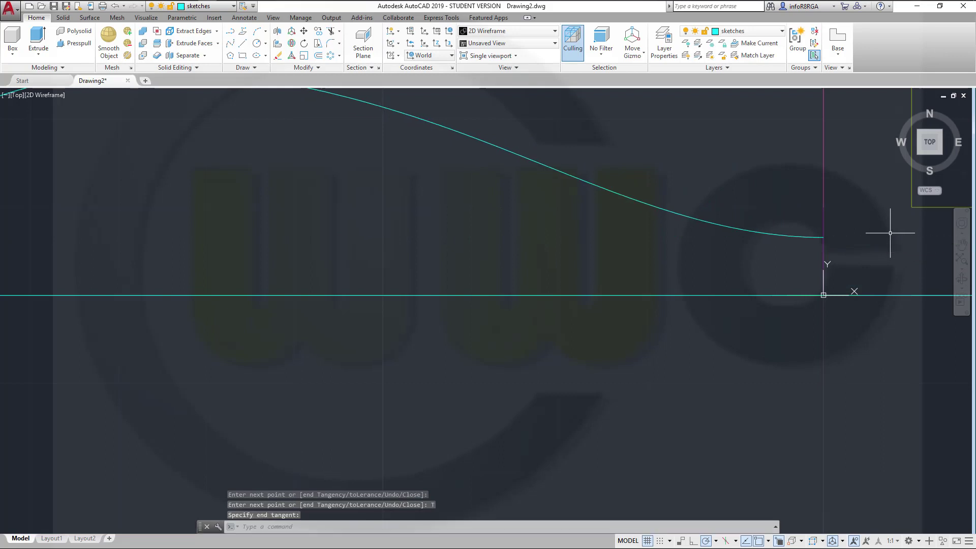
- Mirror the spline across the vertical axis through the origin (0,0), keeping the source curve
{"action": "key", "text": "Escape"}
{"action": "scroll", "coordinate": [638, 277], "scroll_direction": "down", "scroll_amount": 5}
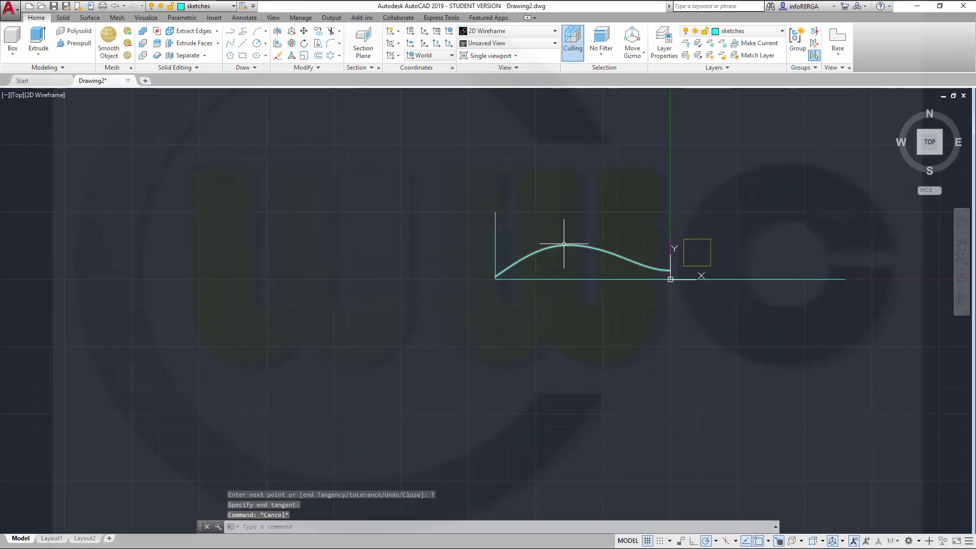
{"action": "left_click", "coordinate": [318, 68]}
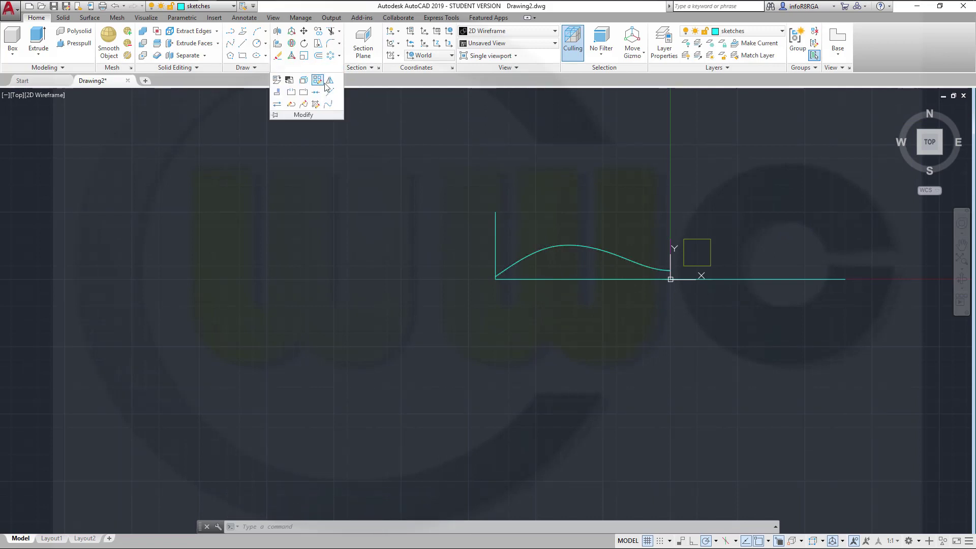
{"action": "left_click", "coordinate": [329, 81]}
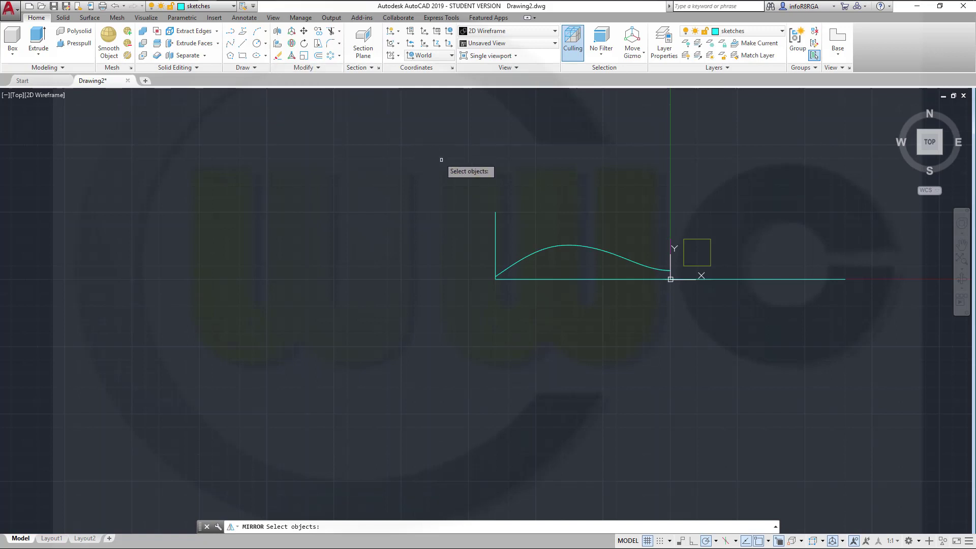
{"action": "left_click", "coordinate": [542, 250]}
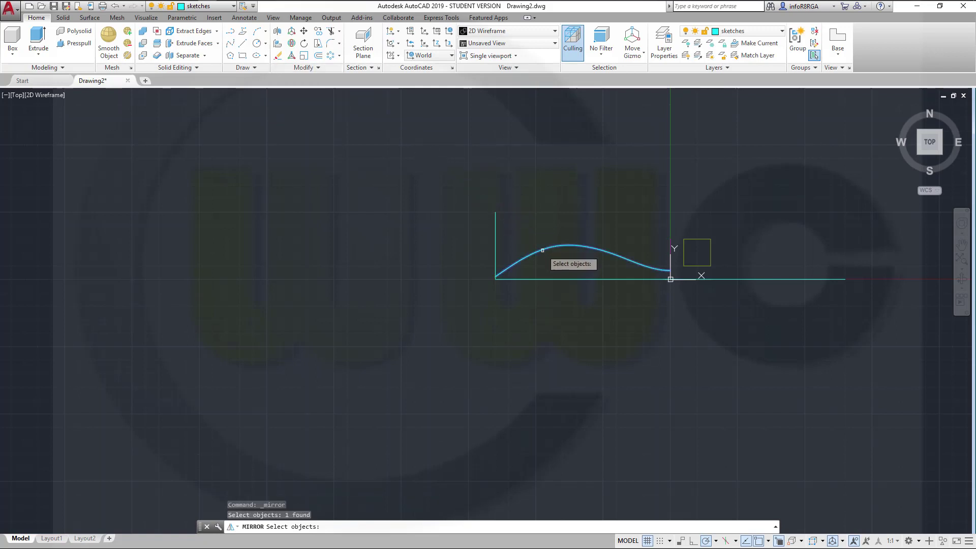
{"action": "key", "text": "Return"}
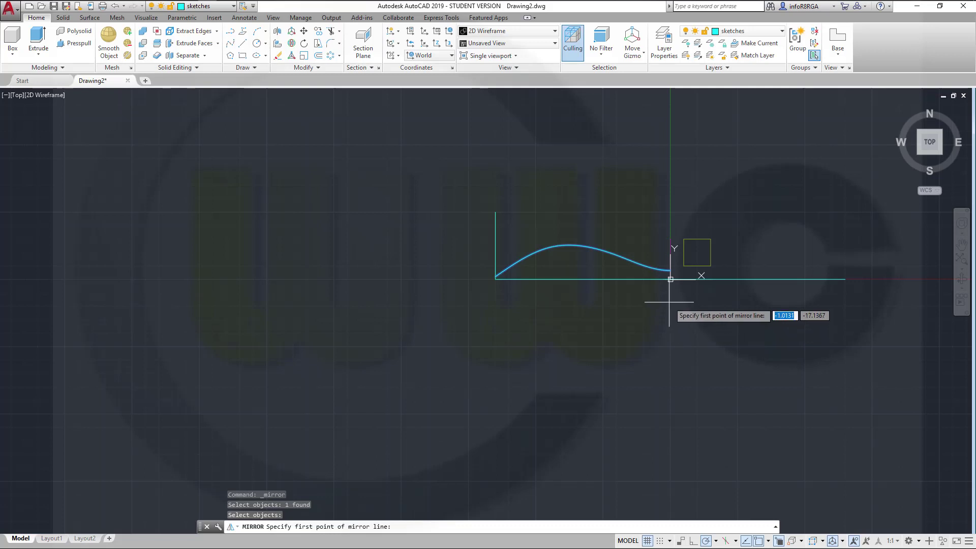
{"action": "type", "text": "0"}
{"action": "key", "text": "Return"}
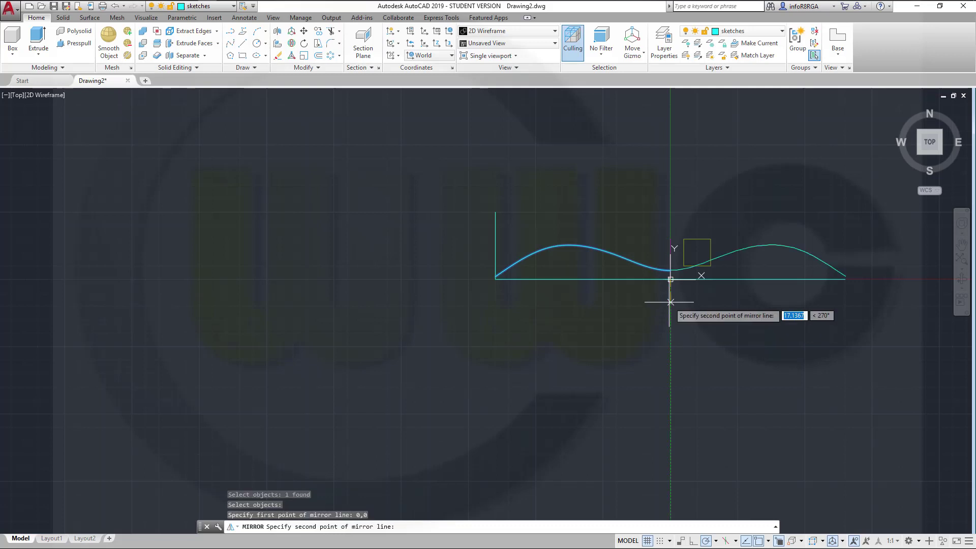
{"action": "left_click", "coordinate": [671, 208]}
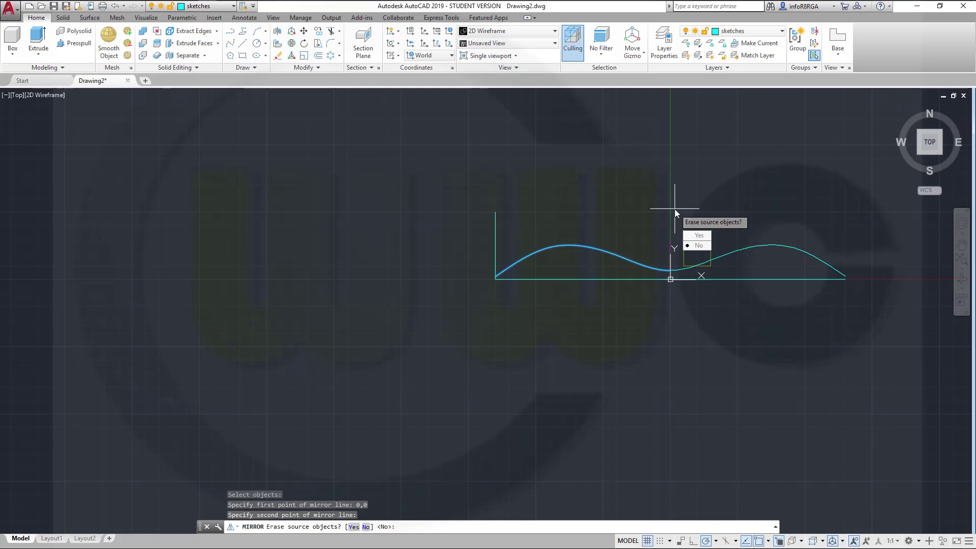
{"action": "left_click", "coordinate": [698, 245]}
{"action": "key", "text": "Escape"}
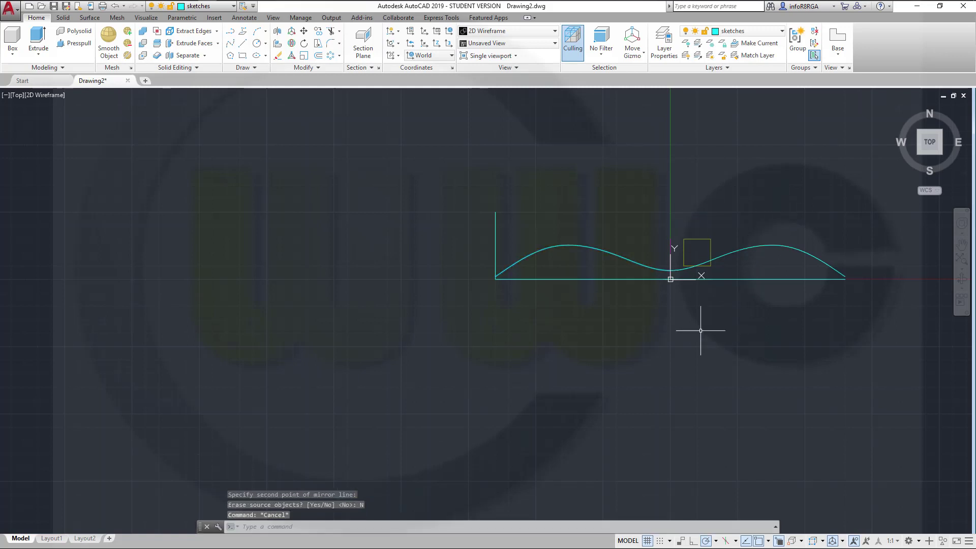
- Make solid_minus the current layer
{"action": "middle_click_drag", "start_coordinate": [701, 331], "coordinate": [574, 217], "text": "shift"}
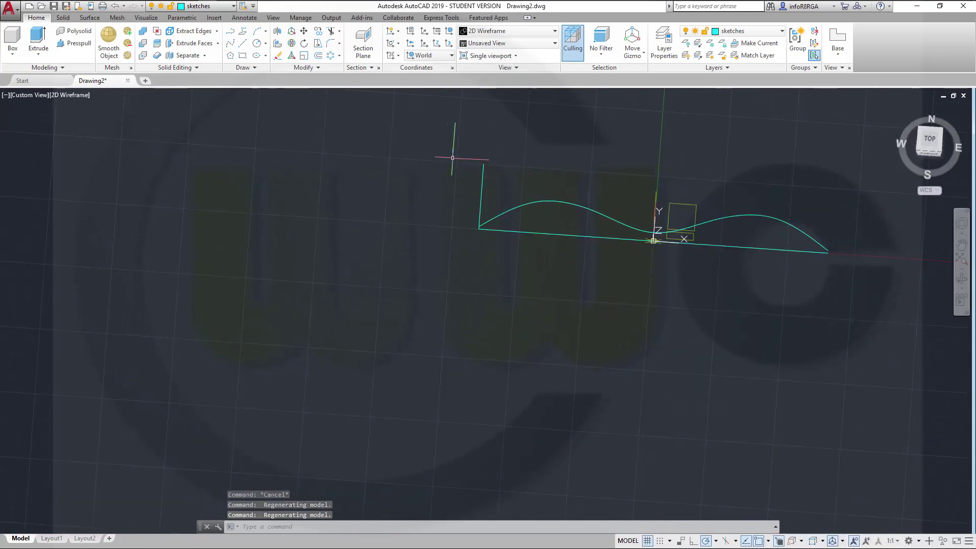
{"action": "left_click", "coordinate": [231, 6]}
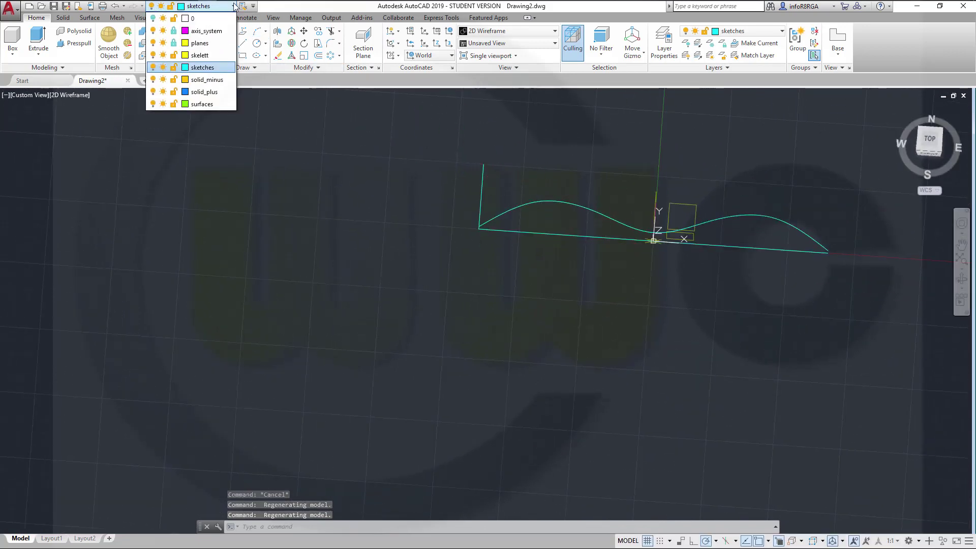
{"action": "left_click", "coordinate": [227, 80]}
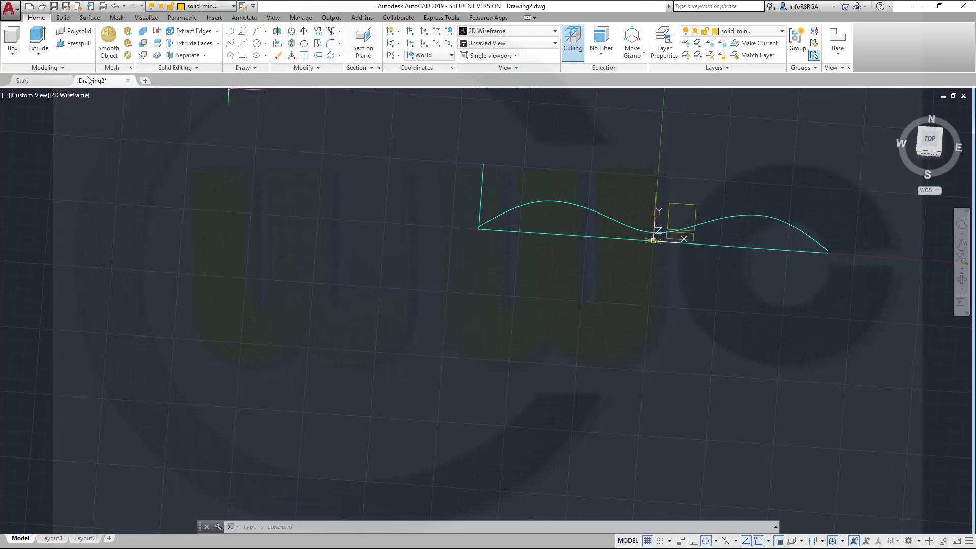
- Sweep the 50-unit vertical line as a surface along the 260-unit horizontal line with a 45-degree twist
{"action": "left_click", "coordinate": [90, 18]}
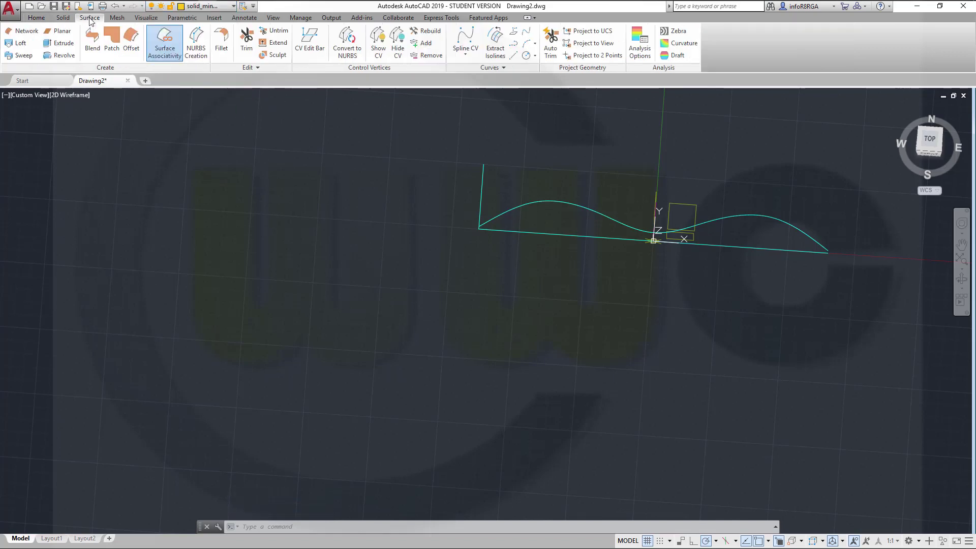
{"action": "left_click", "coordinate": [20, 55]}
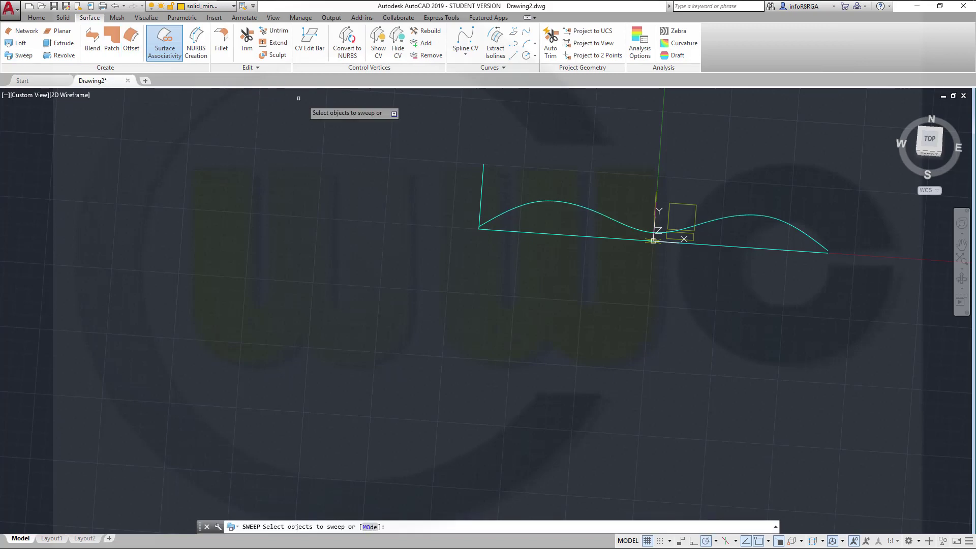
{"action": "left_click", "coordinate": [483, 176]}
{"action": "right_click", "coordinate": [528, 138]}
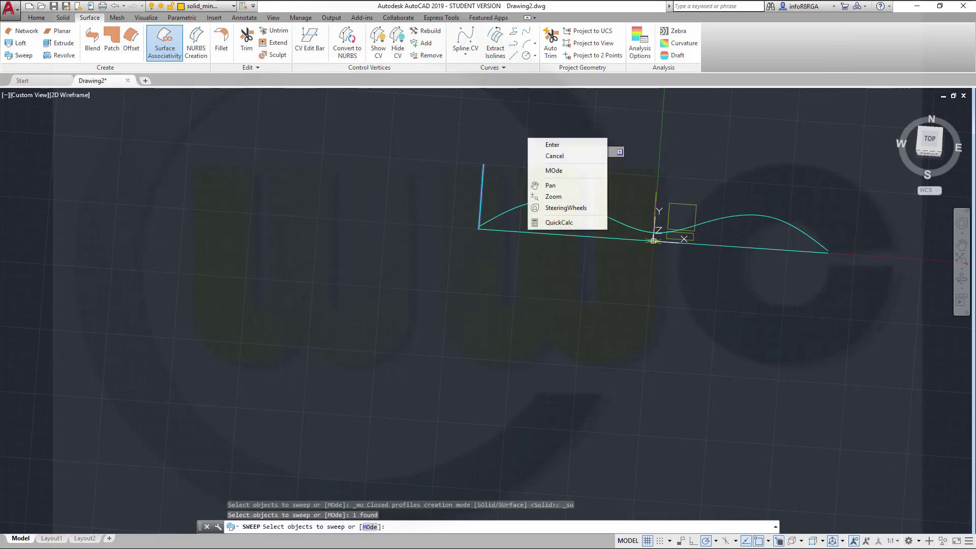
{"action": "left_click", "coordinate": [555, 145]}
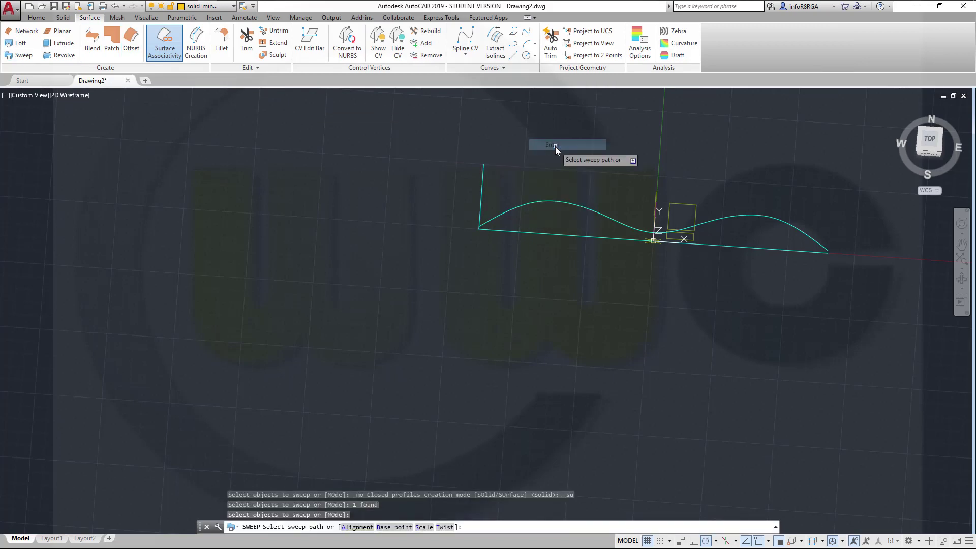
{"action": "right_click", "coordinate": [515, 143]}
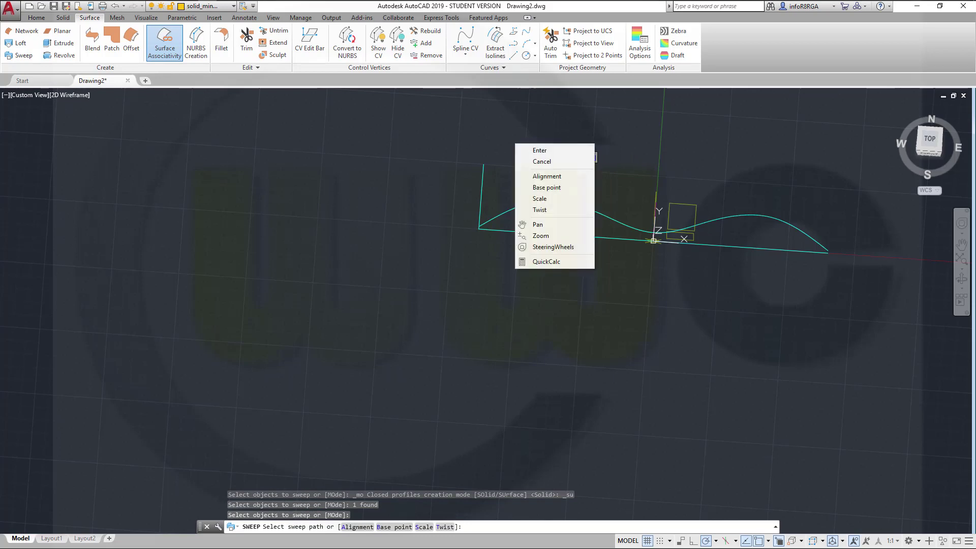
{"action": "left_click", "coordinate": [530, 211]}
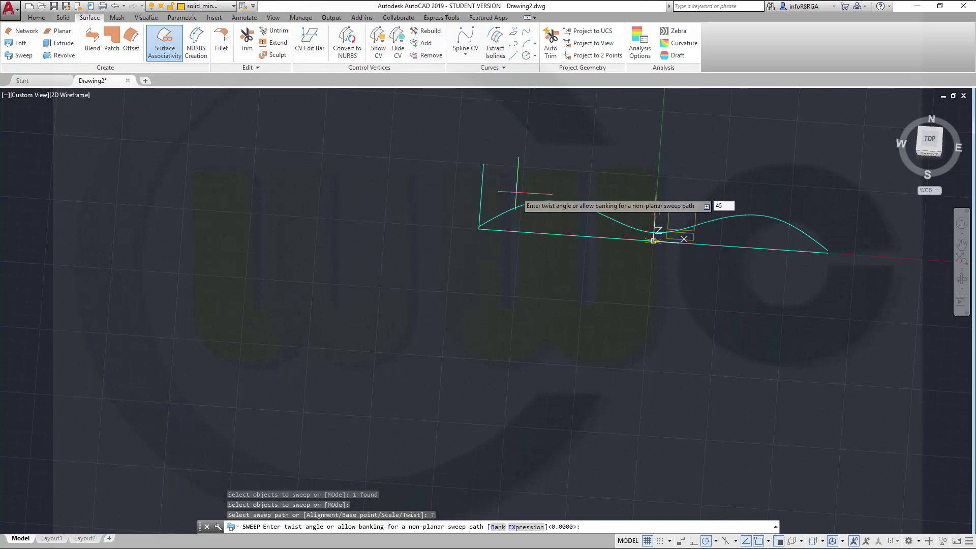
{"action": "type", "text": "45"}
{"action": "key", "text": "Return"}
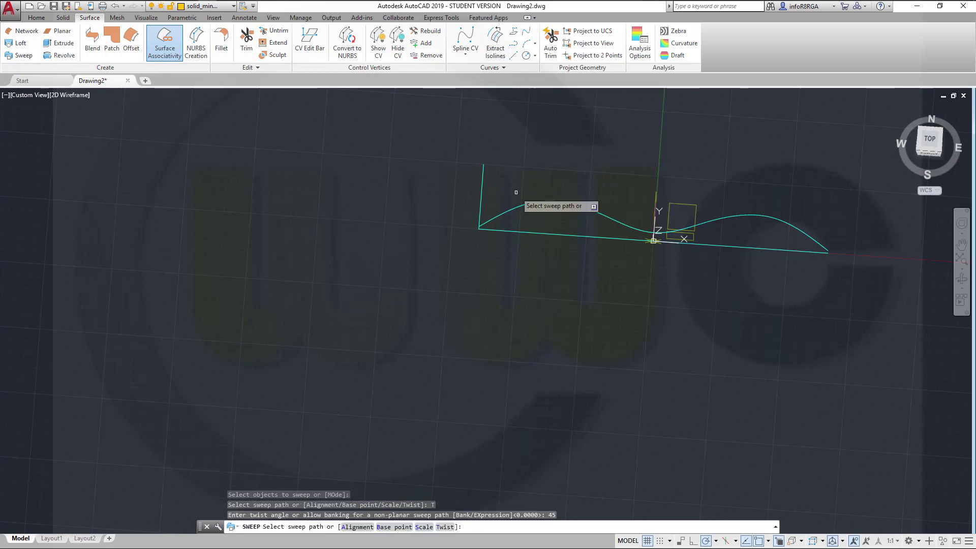
{"action": "left_click", "coordinate": [522, 232]}
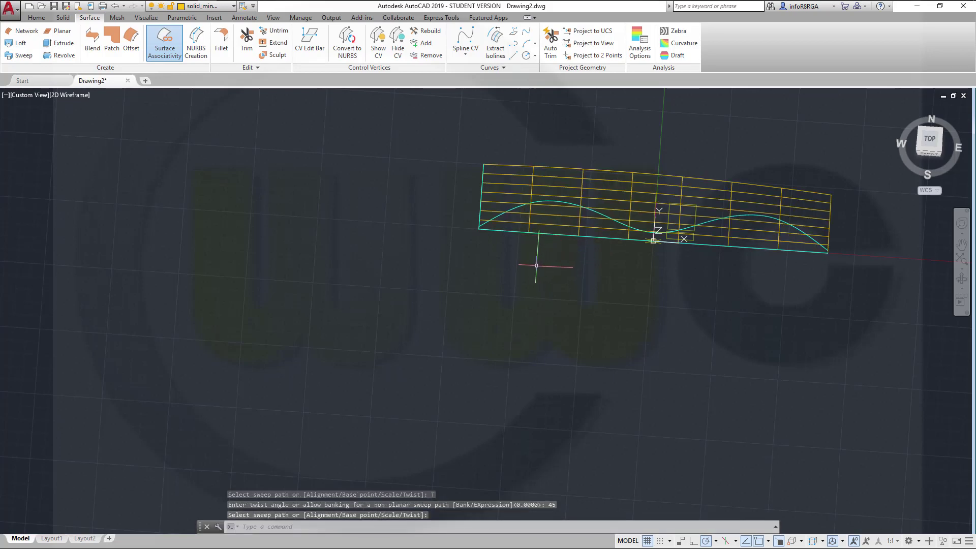
- Make solid_plus the current layer
{"action": "middle_click_drag", "start_coordinate": [537, 266], "coordinate": [728, 152], "text": "shift"}
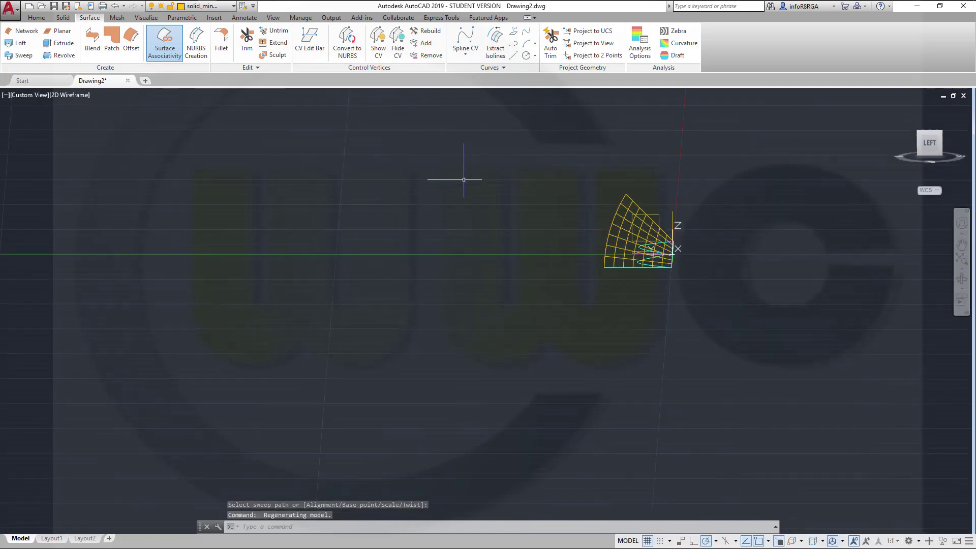
{"action": "middle_click_drag", "start_coordinate": [481, 203], "coordinate": [361, 179]}
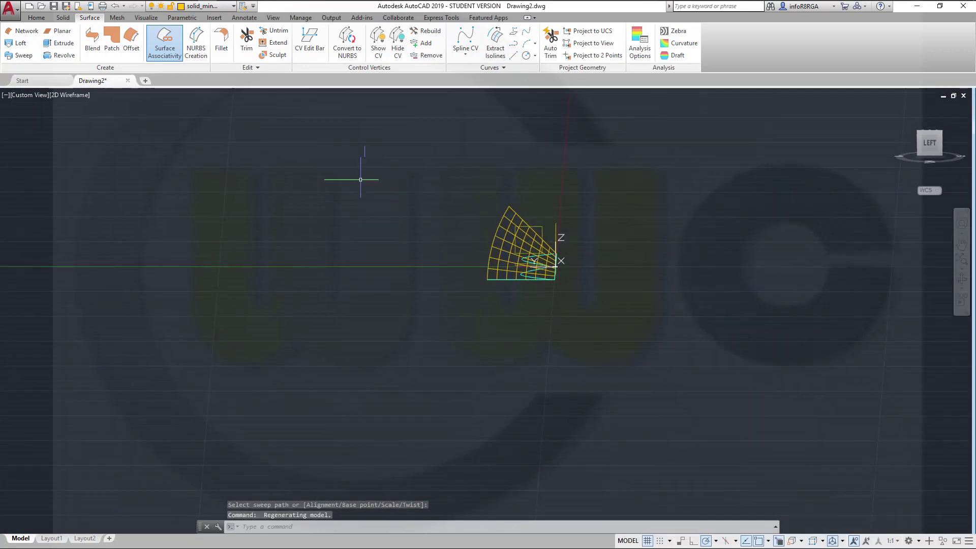
{"action": "left_click", "coordinate": [234, 6]}
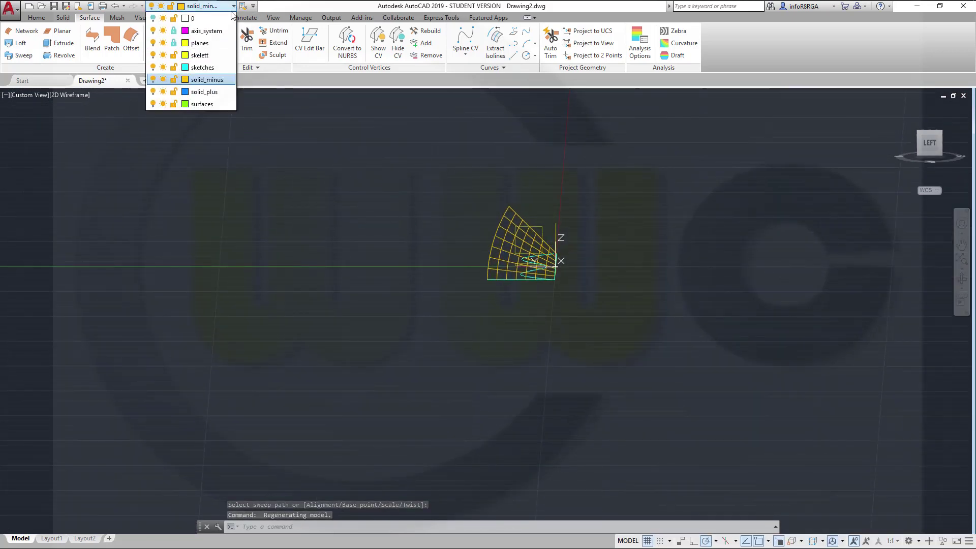
{"action": "left_click", "coordinate": [206, 92]}
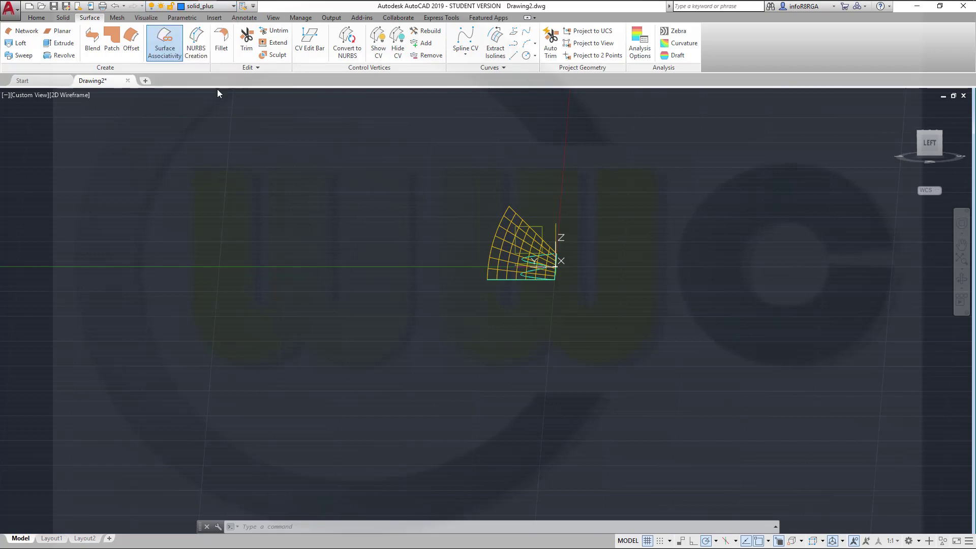
- Revolve both splines as surfaces around the 260-unit line, from one endpoint to the other, through about 90 degrees
{"action": "scroll", "coordinate": [530, 331], "scroll_direction": "up", "scroll_amount": 2}
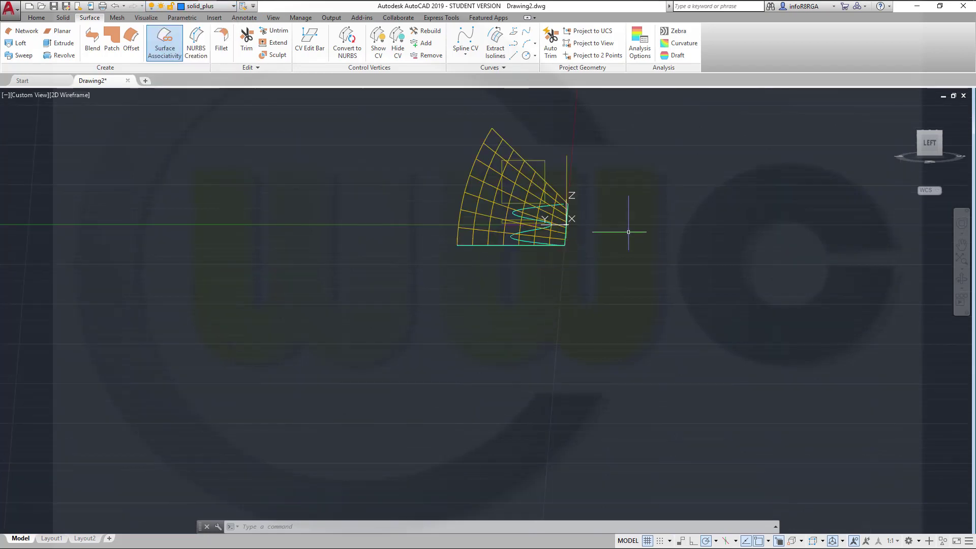
{"action": "left_click", "coordinate": [60, 56]}
{"action": "scroll", "coordinate": [580, 282], "scroll_direction": "up", "scroll_amount": 2}
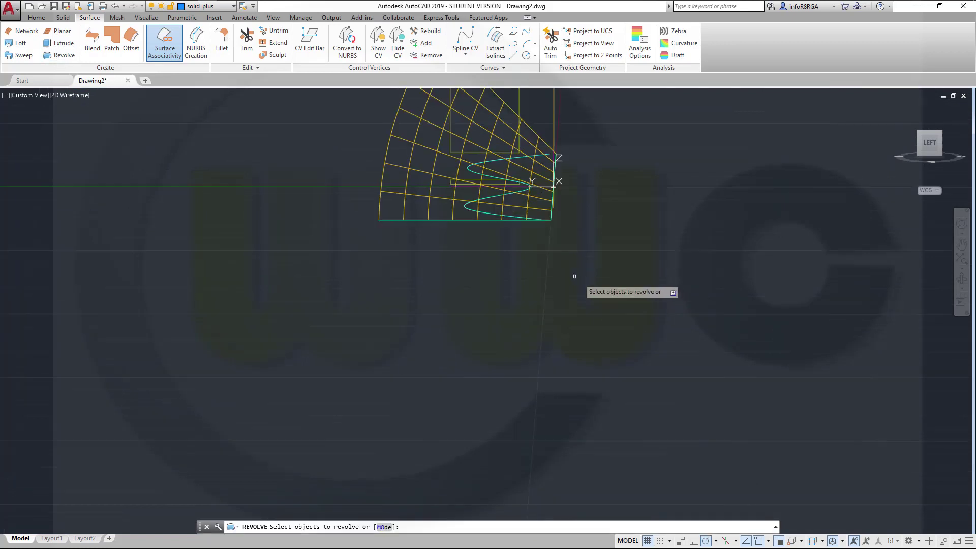
{"action": "left_click", "coordinate": [485, 216]}
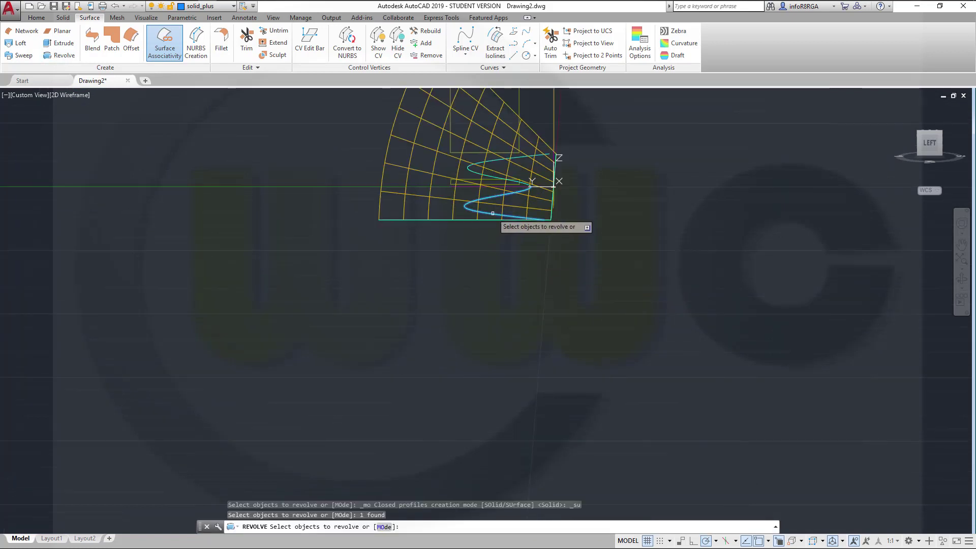
{"action": "left_click", "coordinate": [489, 175]}
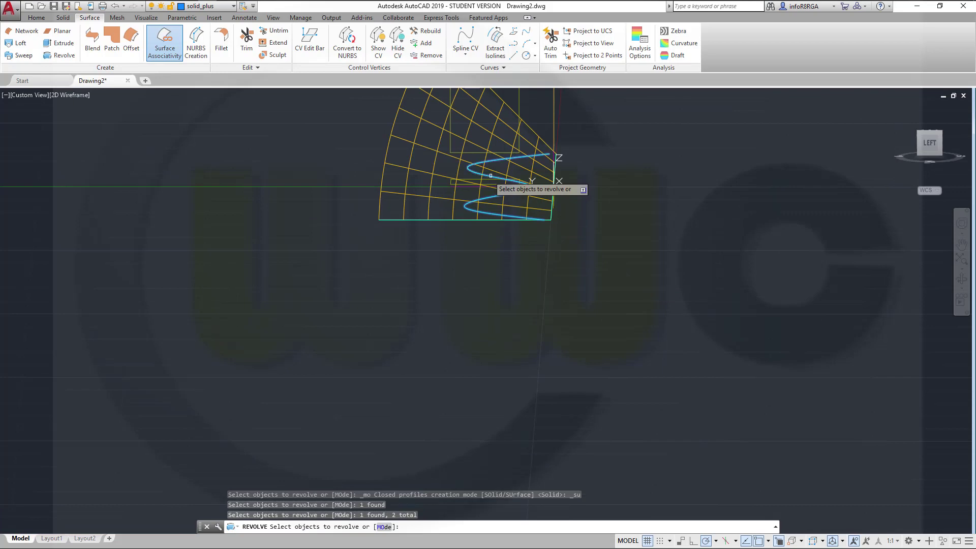
{"action": "right_click", "coordinate": [640, 205]}
{"action": "left_click", "coordinate": [663, 212]}
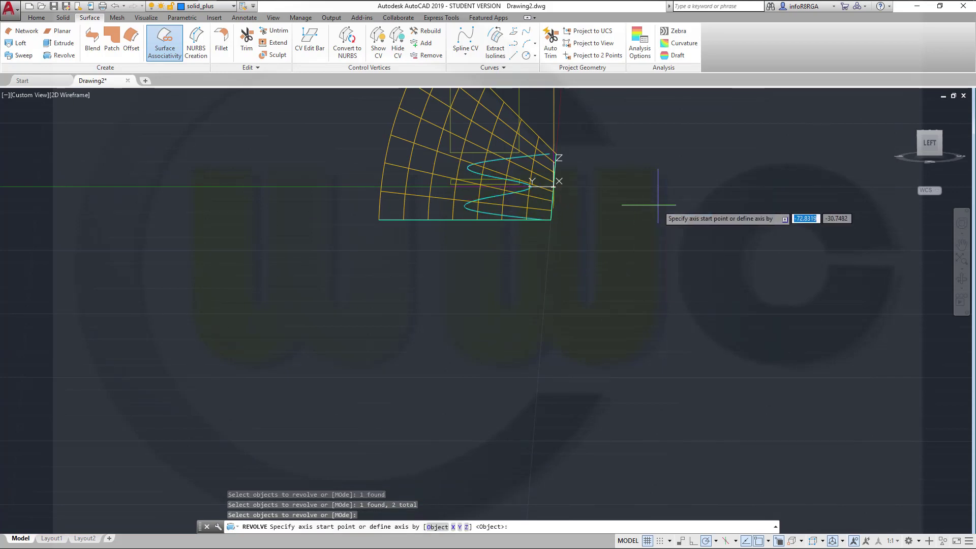
{"action": "middle_click_drag", "start_coordinate": [643, 212], "coordinate": [559, 237], "text": "shift"}
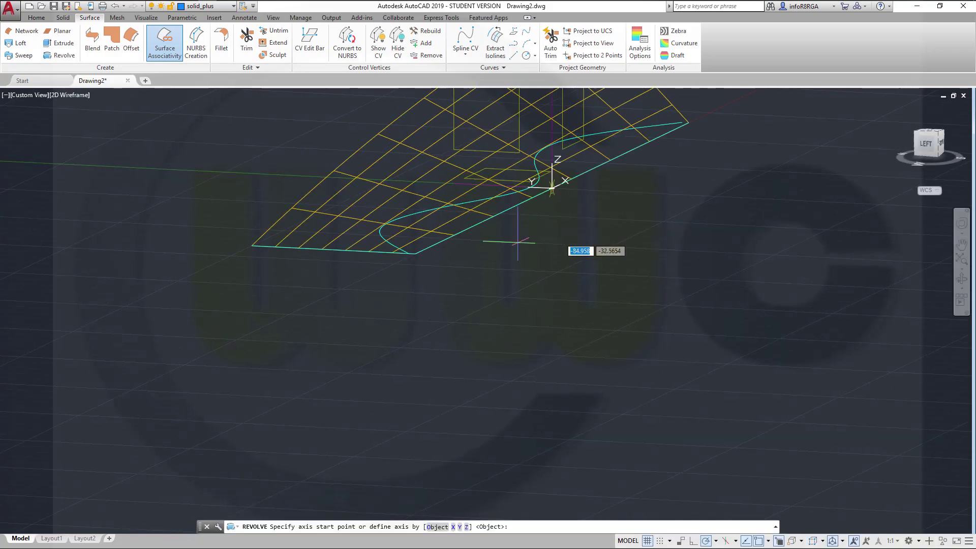
{"action": "left_click", "coordinate": [416, 252]}
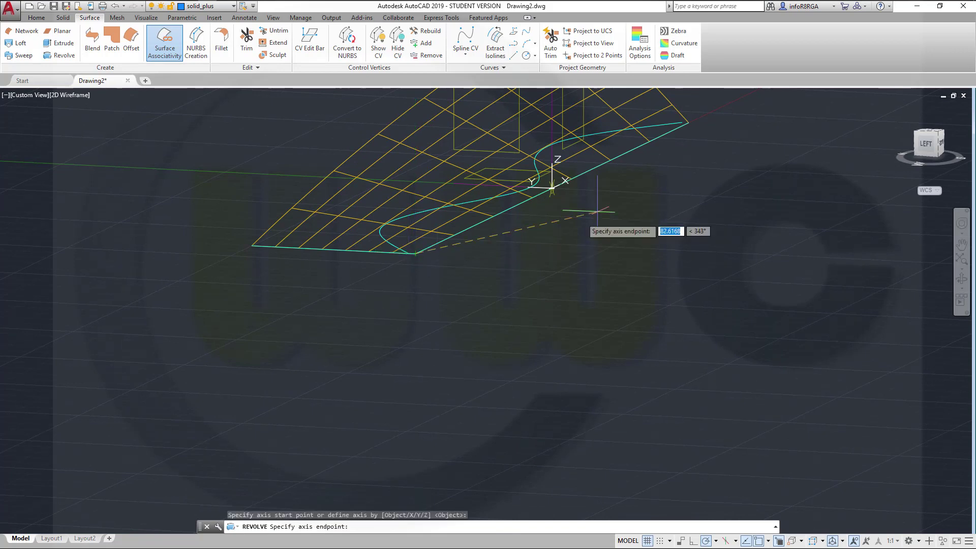
{"action": "left_click", "coordinate": [689, 122]}
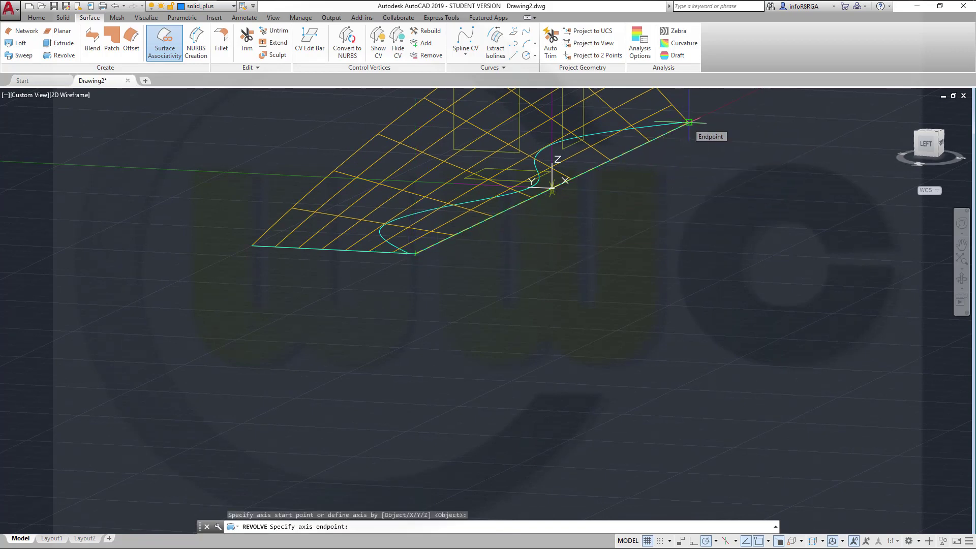
{"action": "middle_click_drag", "start_coordinate": [639, 207], "coordinate": [687, 152], "text": "shift"}
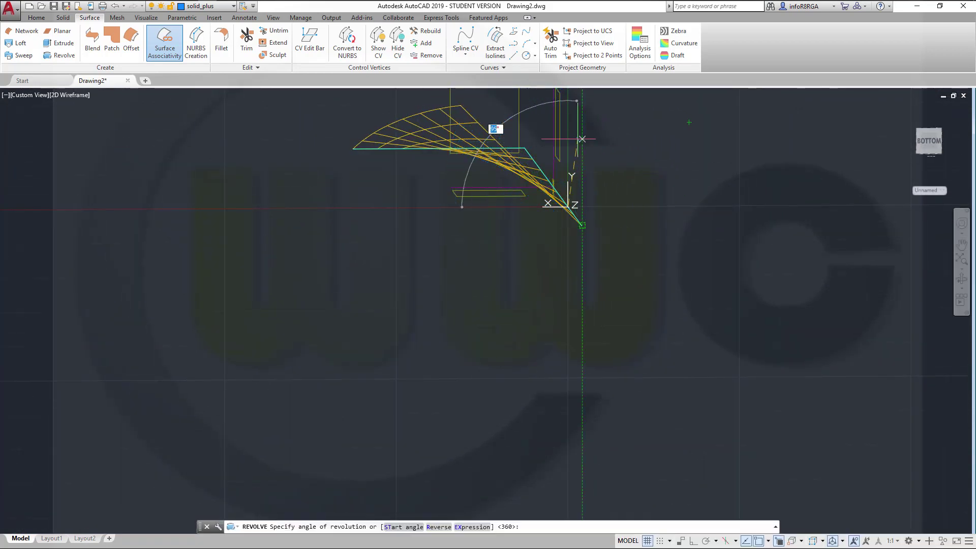
{"action": "left_click", "coordinate": [589, 140]}
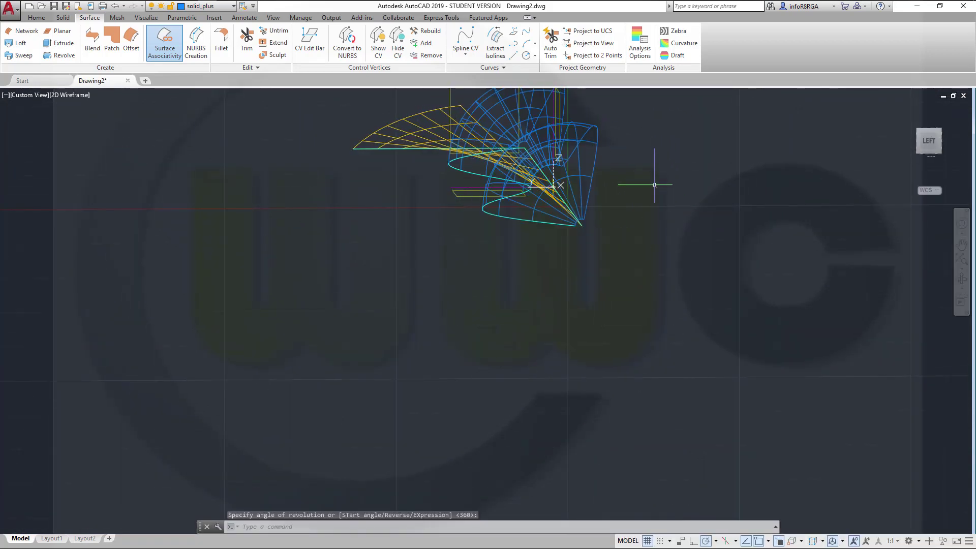
{"action": "key", "text": "Escape"}
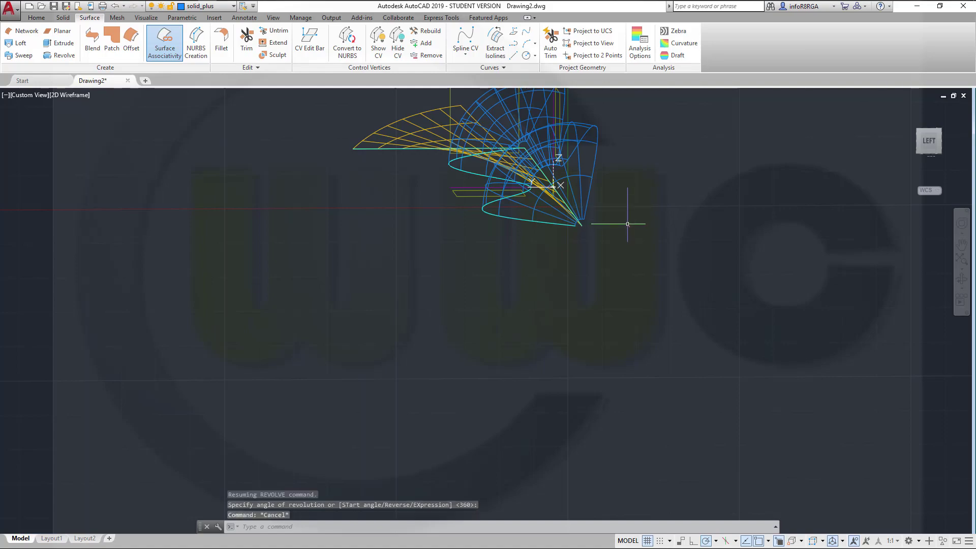
{"action": "middle_click_drag", "start_coordinate": [627, 224], "coordinate": [540, 310], "text": "shift"}
{"action": "middle_click_drag", "start_coordinate": [706, 188], "coordinate": [701, 281]}
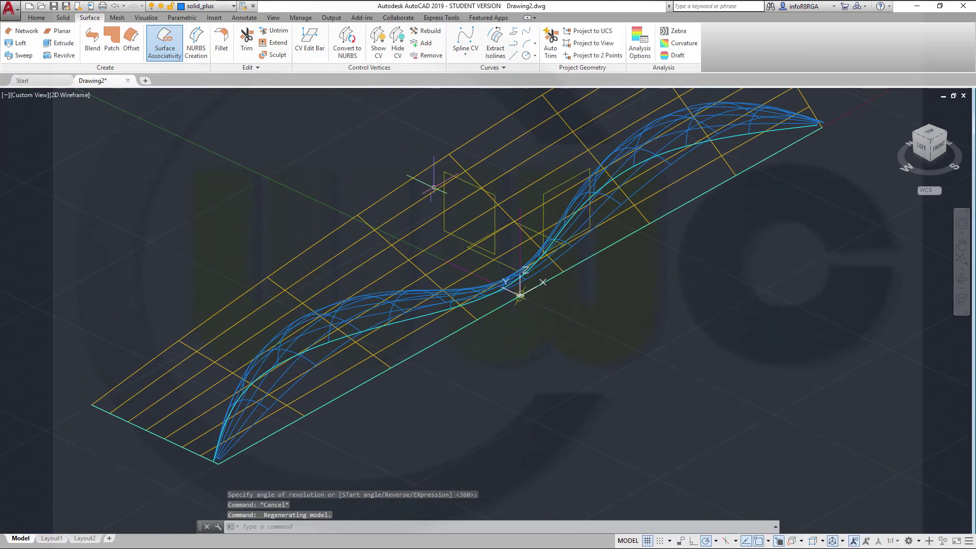
- Display the model in the Realistic visual style
{"action": "left_click", "coordinate": [81, 99]}
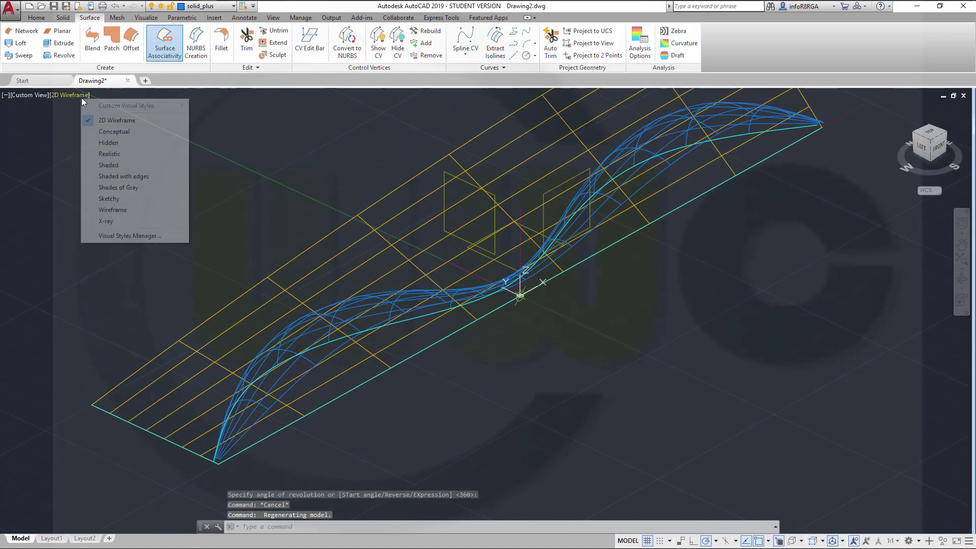
{"action": "left_click", "coordinate": [109, 154]}
{"action": "key", "text": "ctrl+y"}
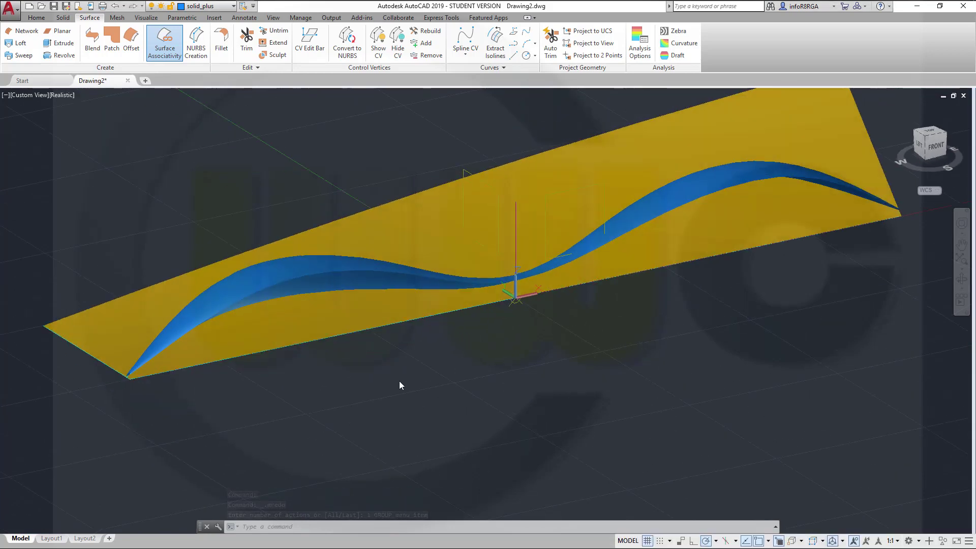
{"action": "middle_click_drag", "start_coordinate": [469, 376], "coordinate": [491, 402]}
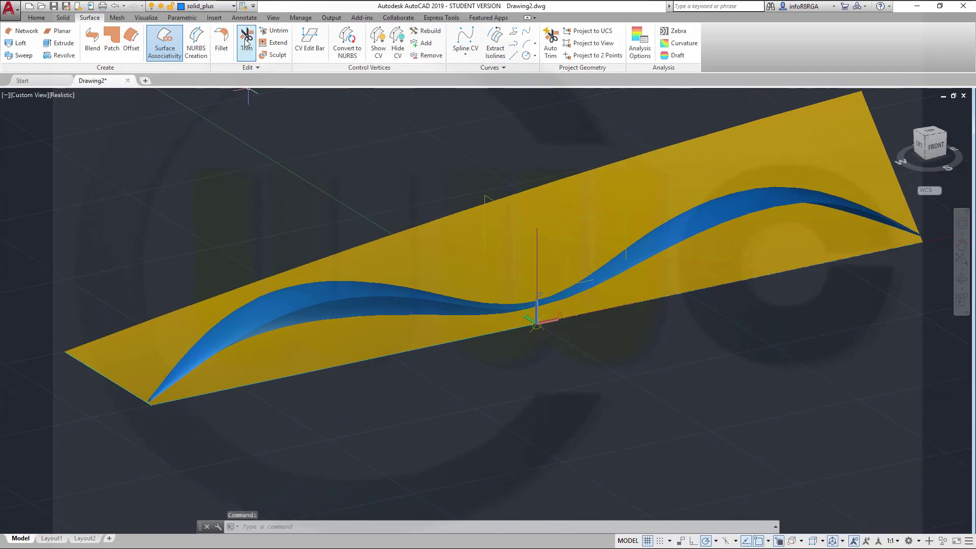
- Trim the swept surface with both revolved surfaces as cutters, removing the area beyond the blade outline
{"action": "left_click", "coordinate": [246, 43]}
{"action": "left_click", "coordinate": [434, 256]}
{"action": "right_click", "coordinate": [364, 169]}
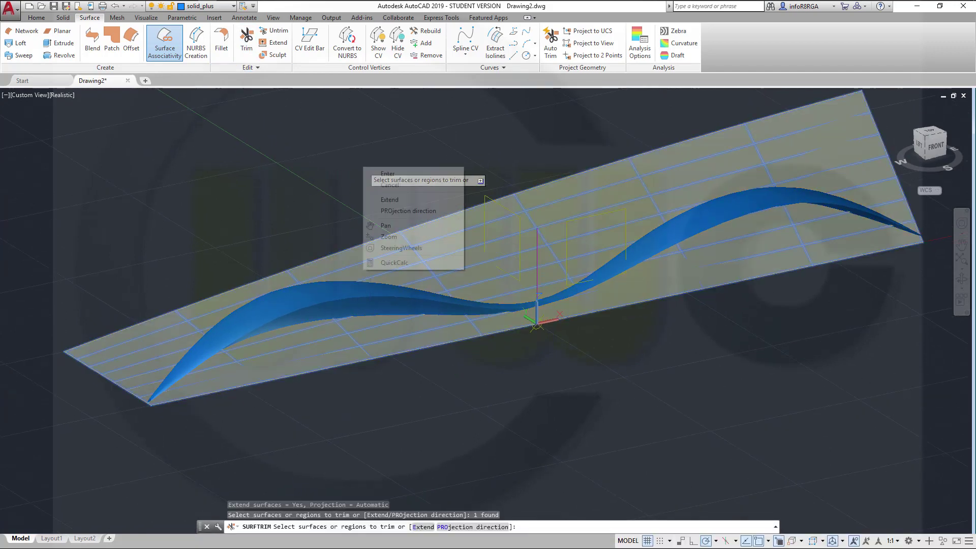
{"action": "left_click", "coordinate": [378, 173]}
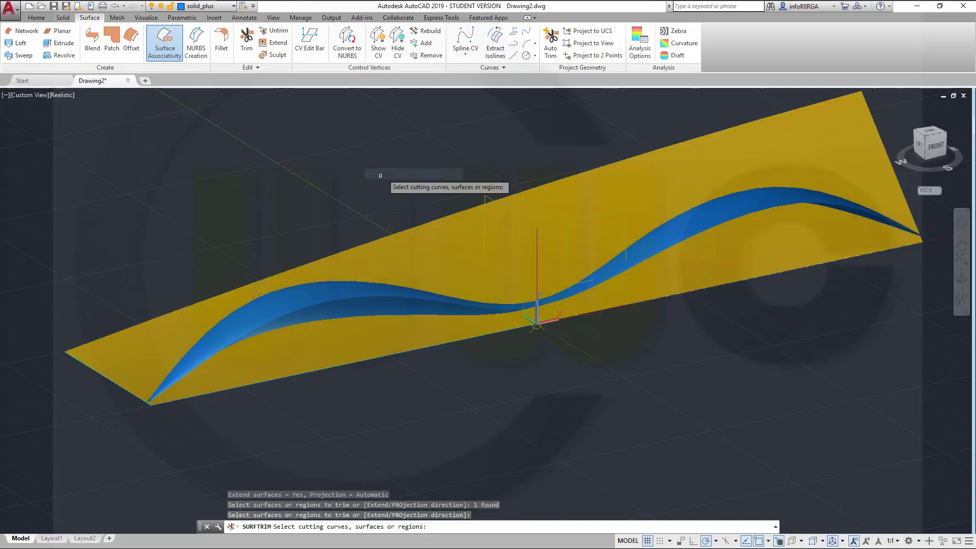
{"action": "left_click", "coordinate": [305, 291]}
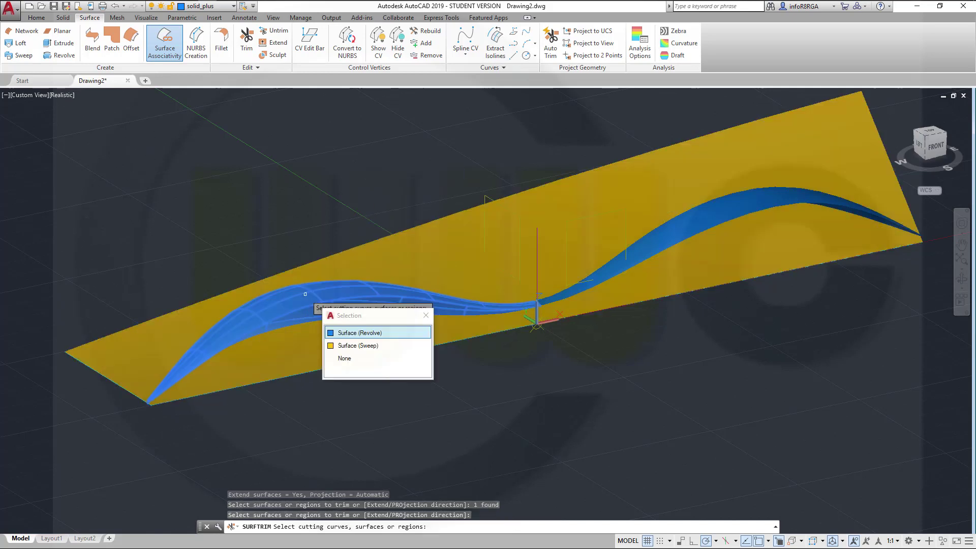
{"action": "left_click", "coordinate": [342, 334]}
{"action": "left_click", "coordinate": [686, 227]}
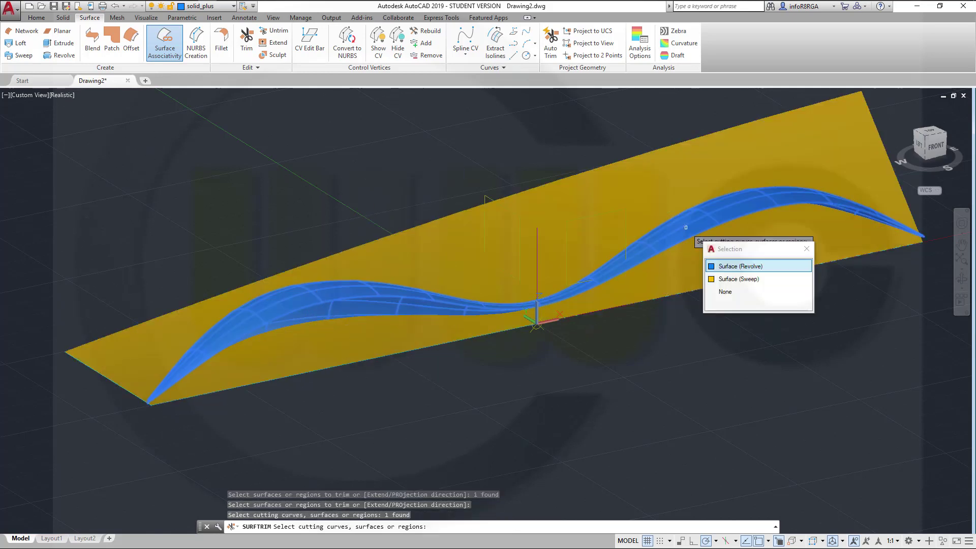
{"action": "left_click", "coordinate": [739, 266]}
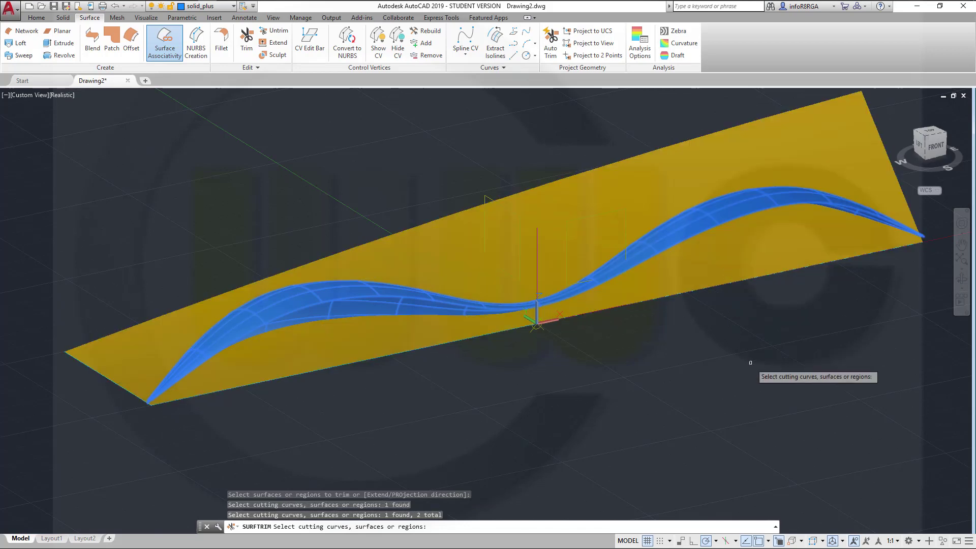
{"action": "key", "text": "Return"}
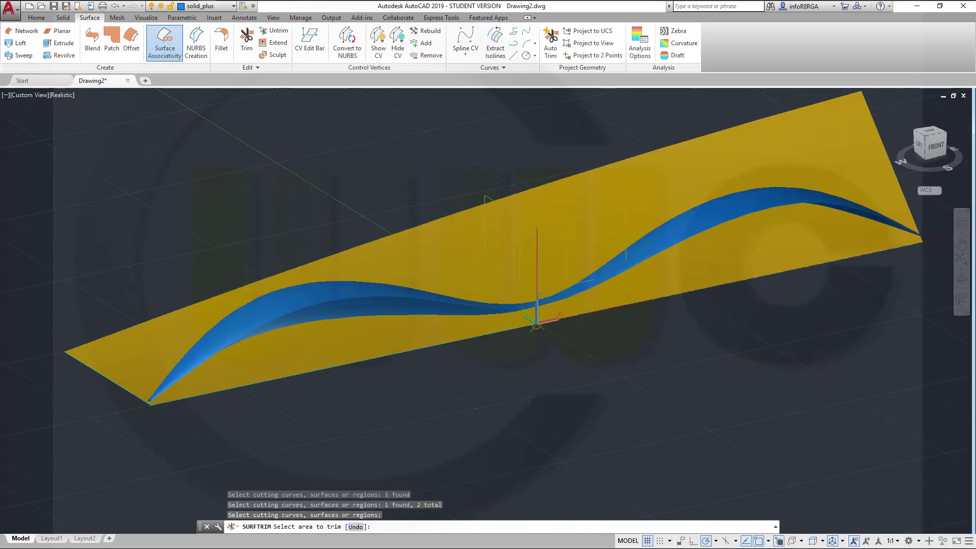
{"action": "left_click", "coordinate": [602, 204]}
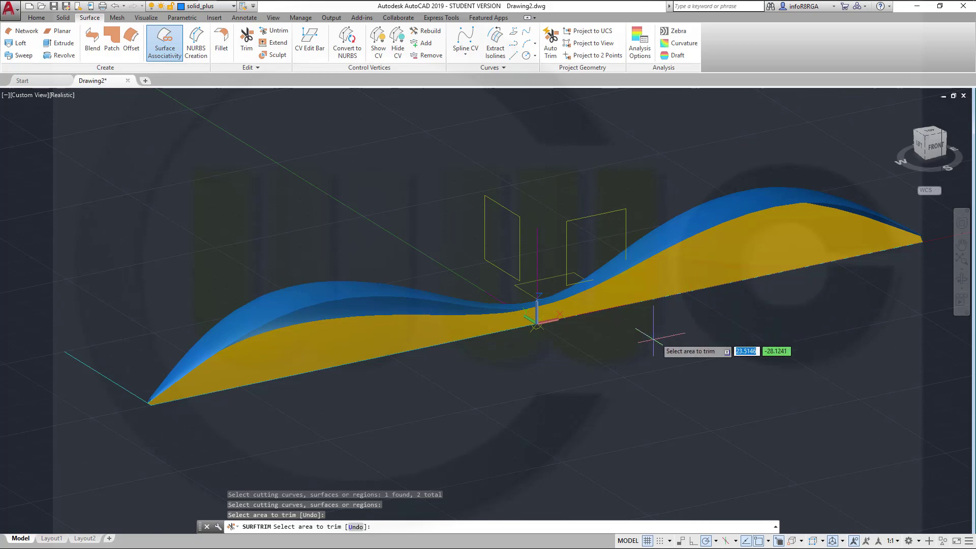
{"action": "mouse_move", "coordinate": [654, 338]}
{"action": "middle_mouse_down", "text": "shift"}
{"action": "mouse_move", "coordinate": [614, 305]}
{"action": "mouse_move", "coordinate": [615, 266]}
{"action": "mouse_move", "coordinate": [658, 309]}
{"action": "mouse_move", "coordinate": [684, 289]}
{"action": "mouse_move", "coordinate": [655, 344]}
{"action": "middle_mouse_up", "text": "shift"}
{"action": "key", "text": "Escape"}
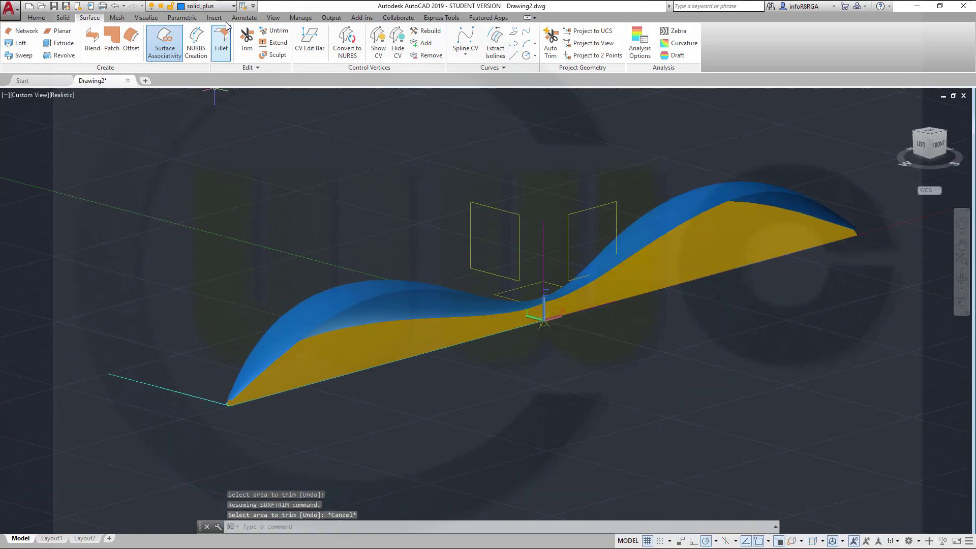
- Make solid_minus the current layer and turn off the solid_plus and sketches layers
{"action": "left_click", "coordinate": [233, 6]}
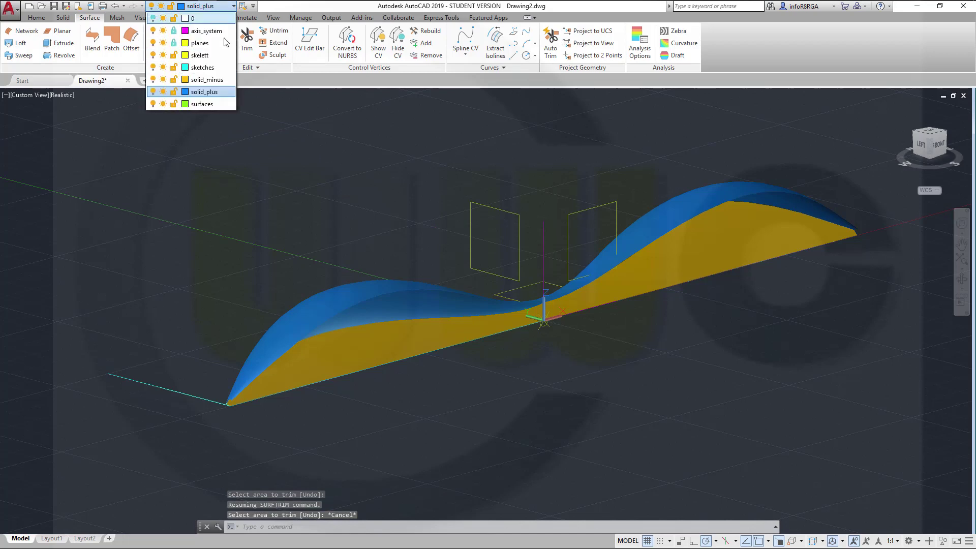
{"action": "left_click", "coordinate": [220, 80]}
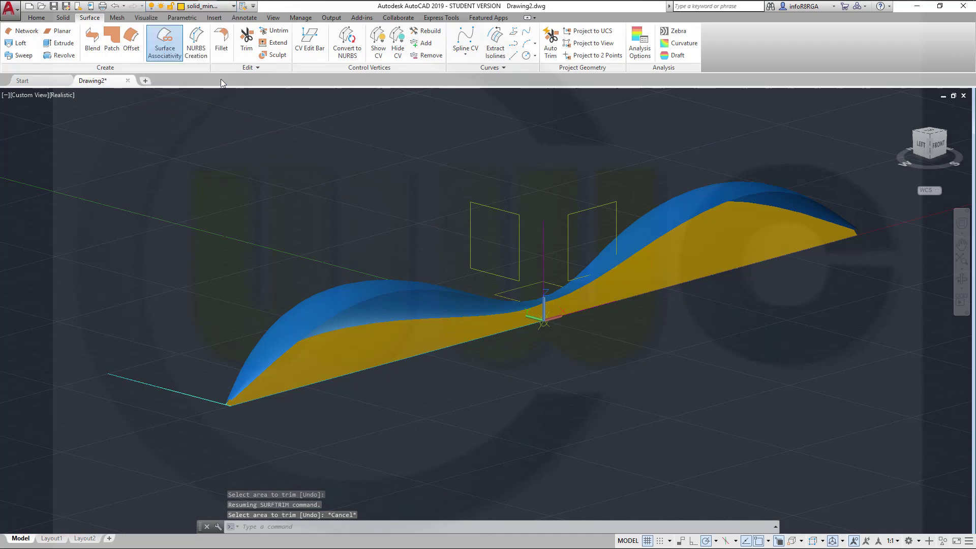
{"action": "left_click", "coordinate": [234, 7]}
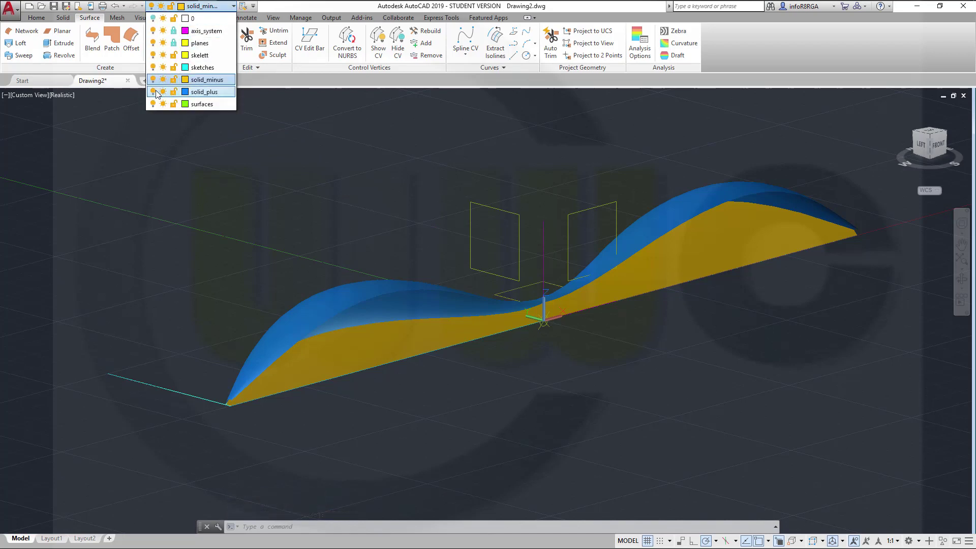
{"action": "left_click", "coordinate": [154, 92]}
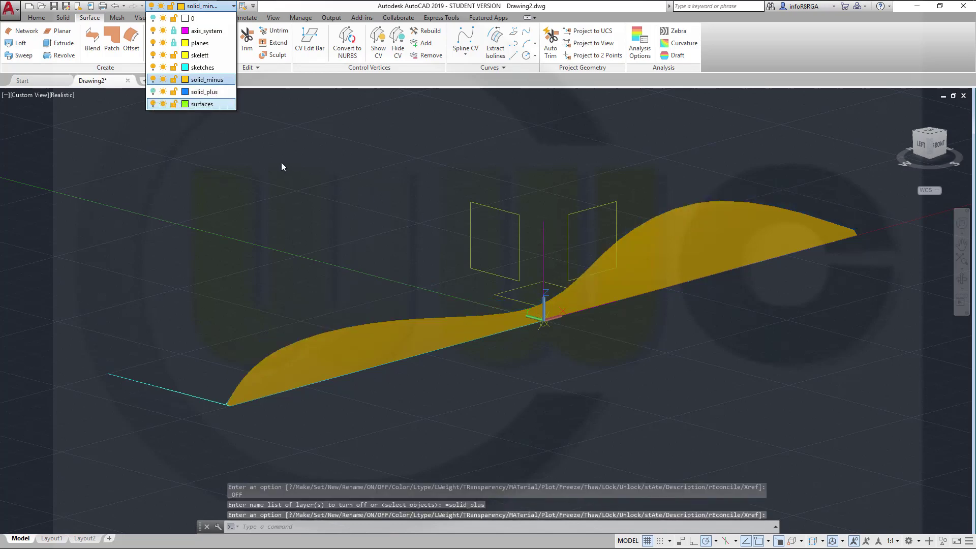
{"action": "mouse_move", "coordinate": [607, 324]}
{"action": "middle_mouse_down", "text": "shift"}
{"action": "mouse_move", "coordinate": [683, 342]}
{"action": "mouse_move", "coordinate": [682, 329]}
{"action": "mouse_move", "coordinate": [667, 334]}
{"action": "middle_mouse_up", "text": "shift"}
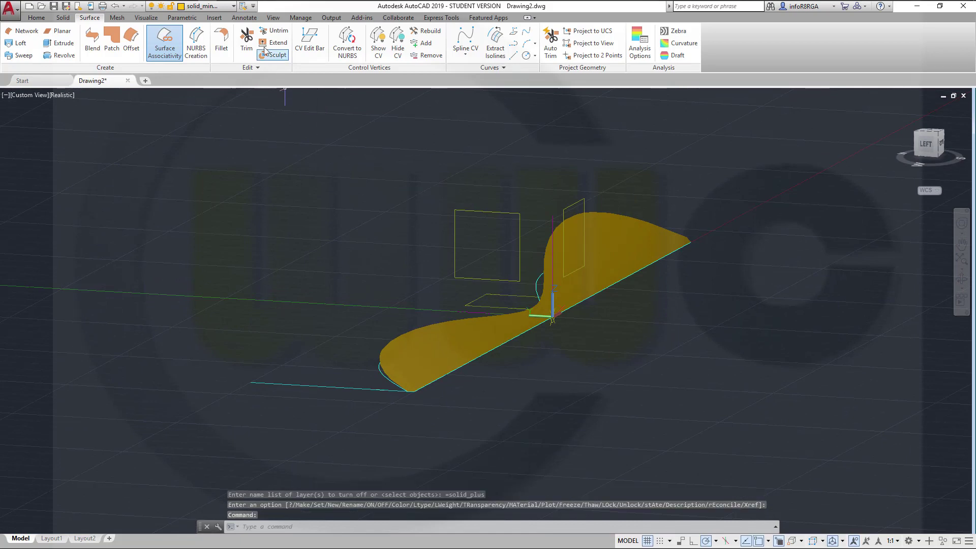
{"action": "left_click", "coordinate": [233, 6]}
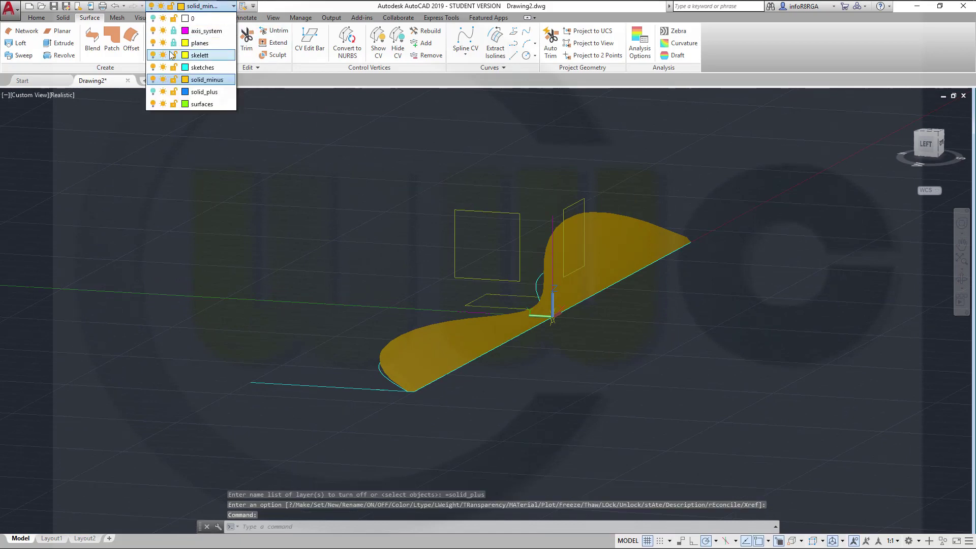
{"action": "left_click", "coordinate": [152, 68]}
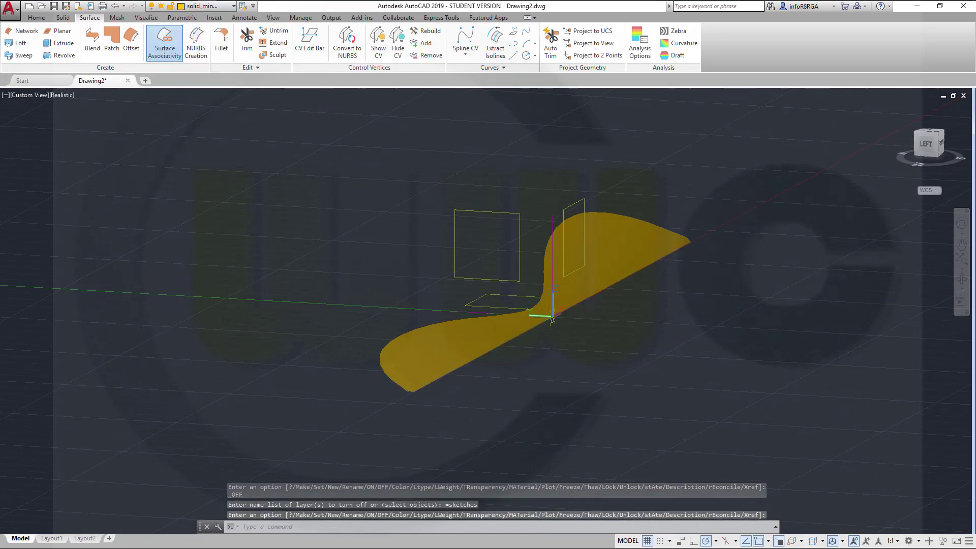
- Rotate the UCS 90 degrees around its Y axis
{"action": "mouse_move", "coordinate": [566, 316]}
{"action": "middle_mouse_down", "text": "shift"}
{"action": "mouse_move", "coordinate": [612, 312]}
{"action": "mouse_move", "coordinate": [626, 329]}
{"action": "mouse_move", "coordinate": [615, 314]}
{"action": "mouse_move", "coordinate": [616, 325]}
{"action": "mouse_move", "coordinate": [580, 320]}
{"action": "mouse_move", "coordinate": [563, 330]}
{"action": "mouse_move", "coordinate": [557, 322]}
{"action": "middle_mouse_up", "text": "shift"}
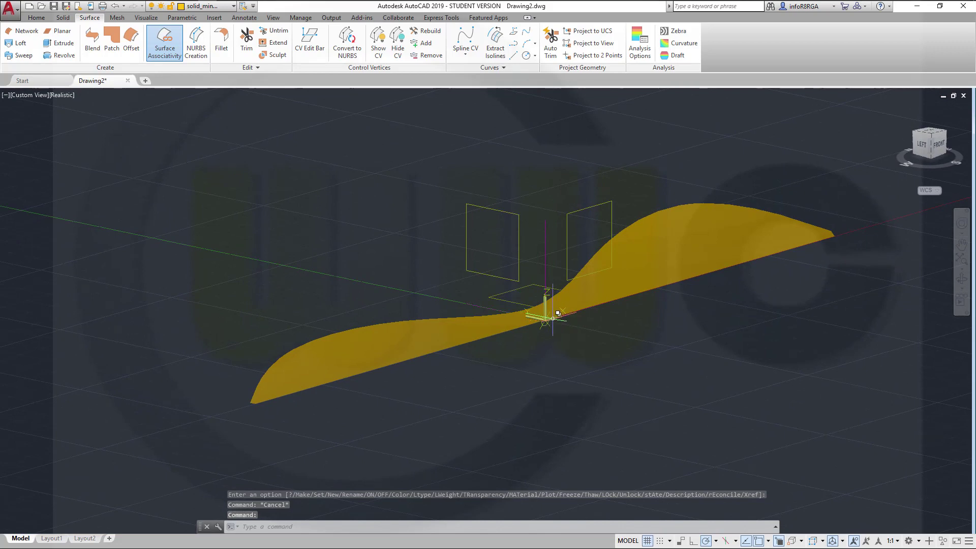
{"action": "scroll", "coordinate": [562, 326], "scroll_direction": "up", "scroll_amount": 2}
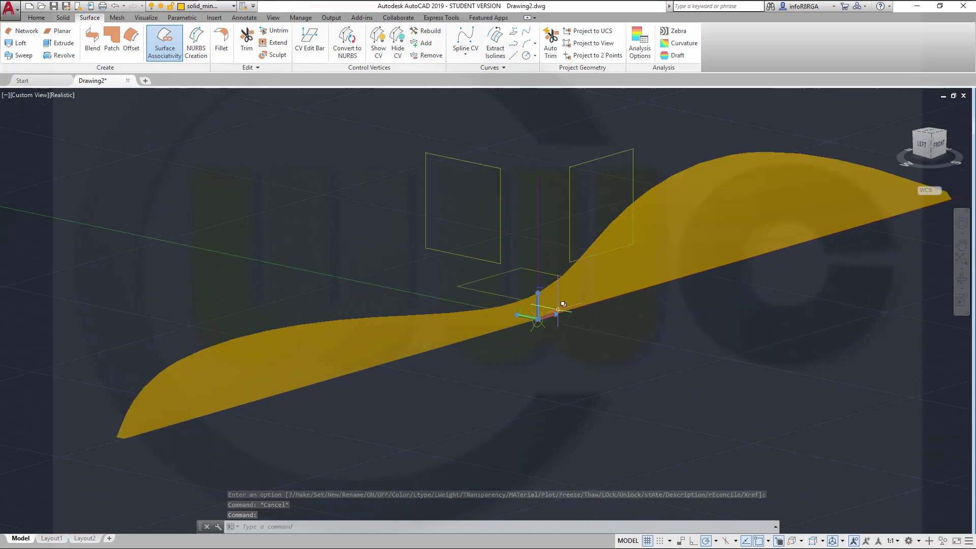
{"action": "mouse_move", "coordinate": [556, 313]}
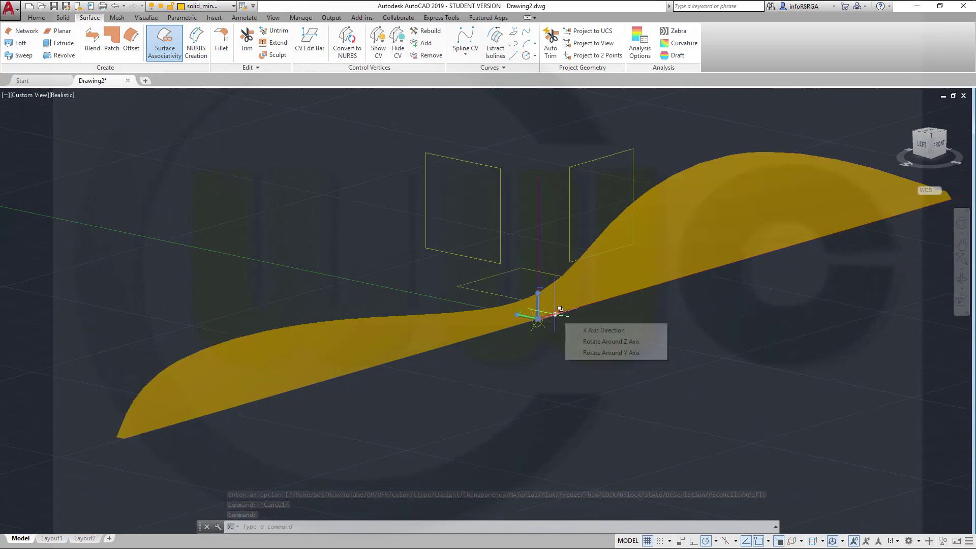
{"action": "left_click", "coordinate": [608, 352]}
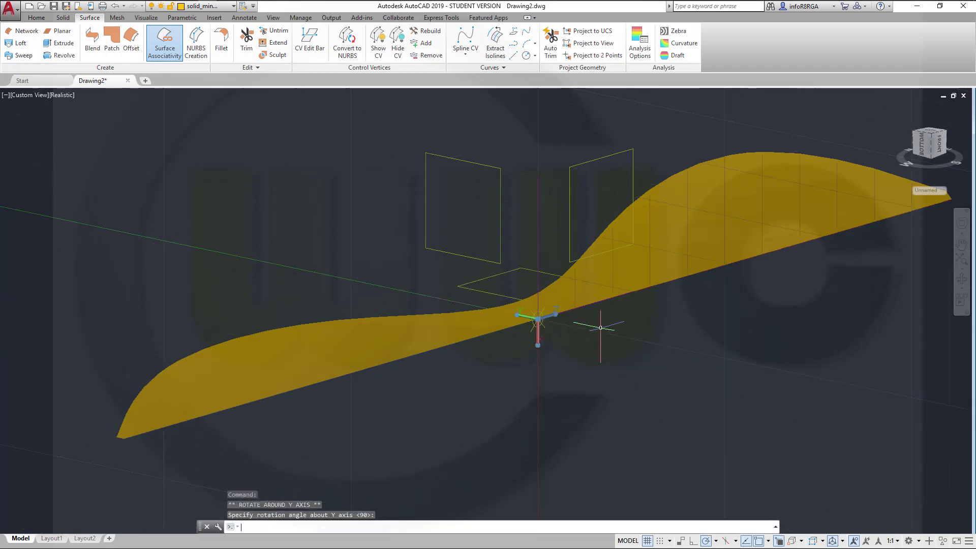
{"action": "key", "text": "Escape"}
- Create a polar array of the trimmed surface around centre point 0,0 with 2 items filling 360 degrees
{"action": "middle_click_drag", "start_coordinate": [442, 261], "coordinate": [490, 229], "text": "shift"}
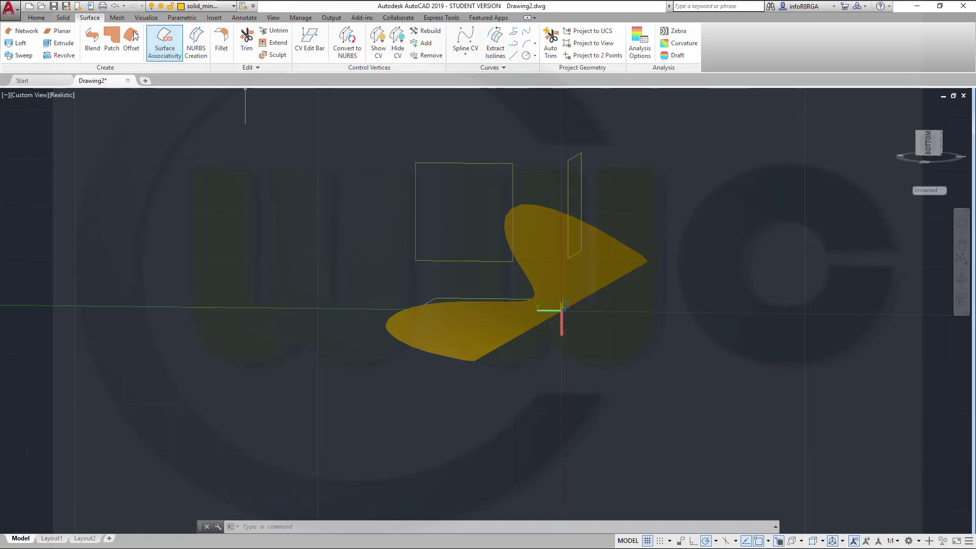
{"action": "left_click", "coordinate": [43, 19]}
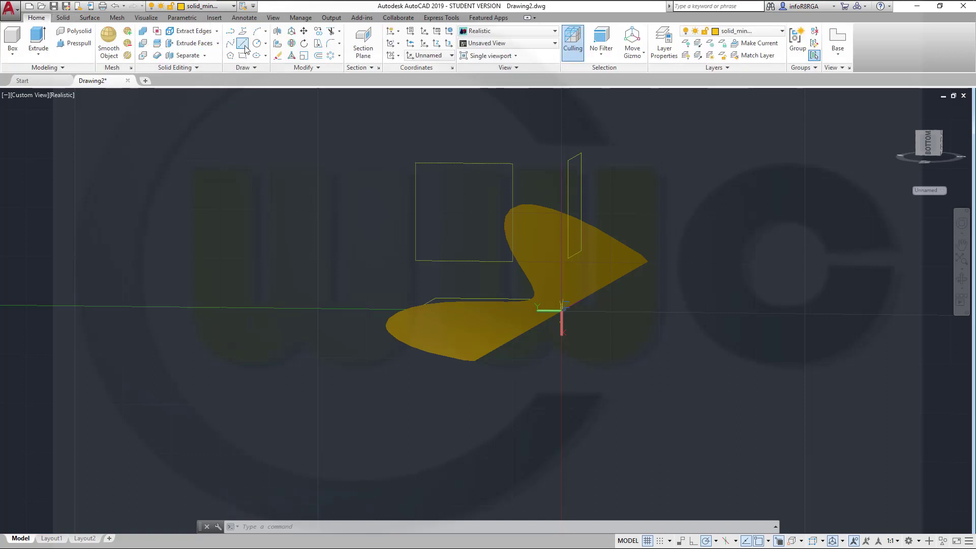
{"action": "left_click", "coordinate": [331, 57]}
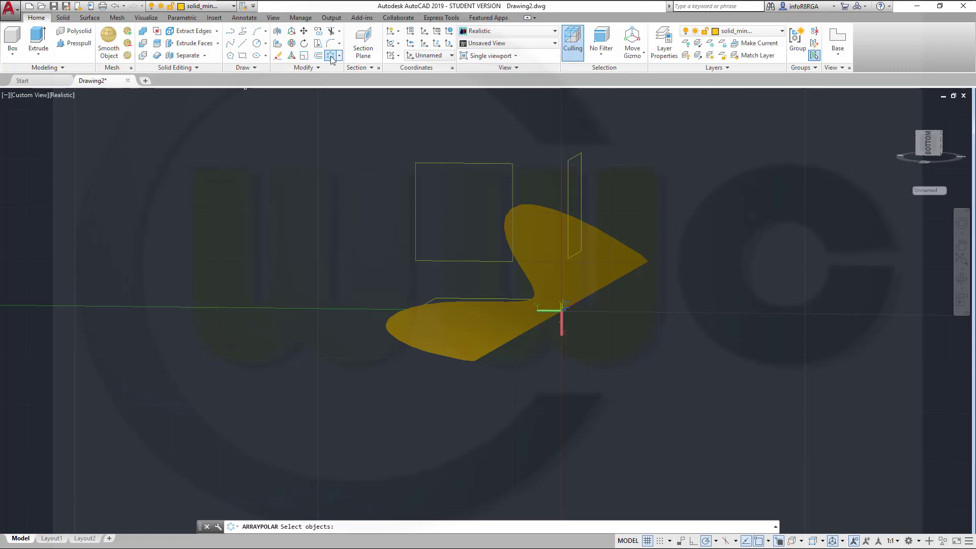
{"action": "left_click", "coordinate": [525, 223]}
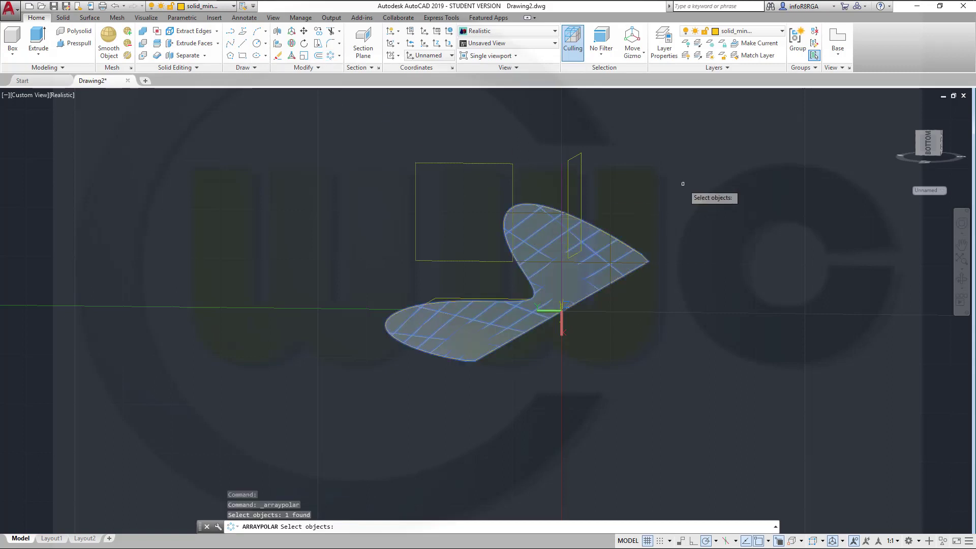
{"action": "key", "text": "Return"}
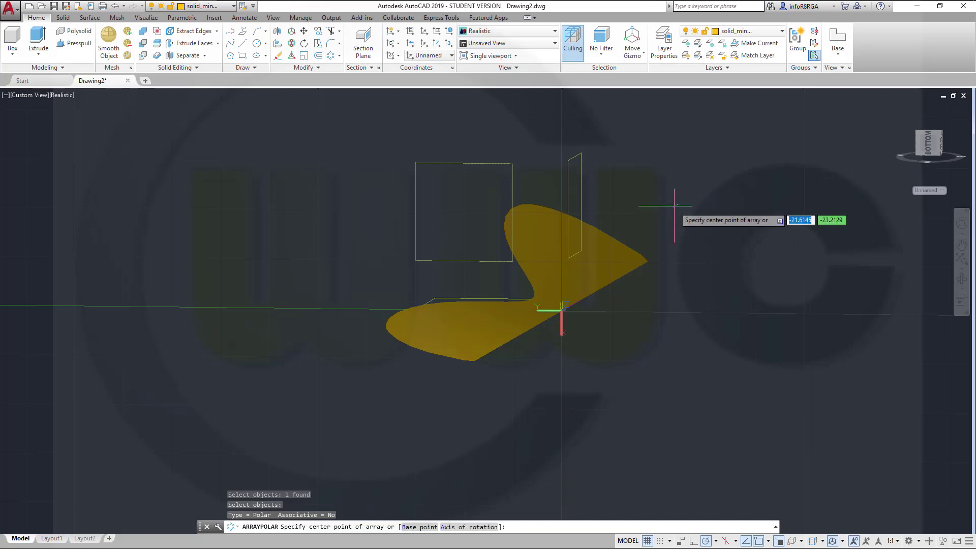
{"action": "type", "text": "0,0"}
{"action": "key", "text": "Return"}
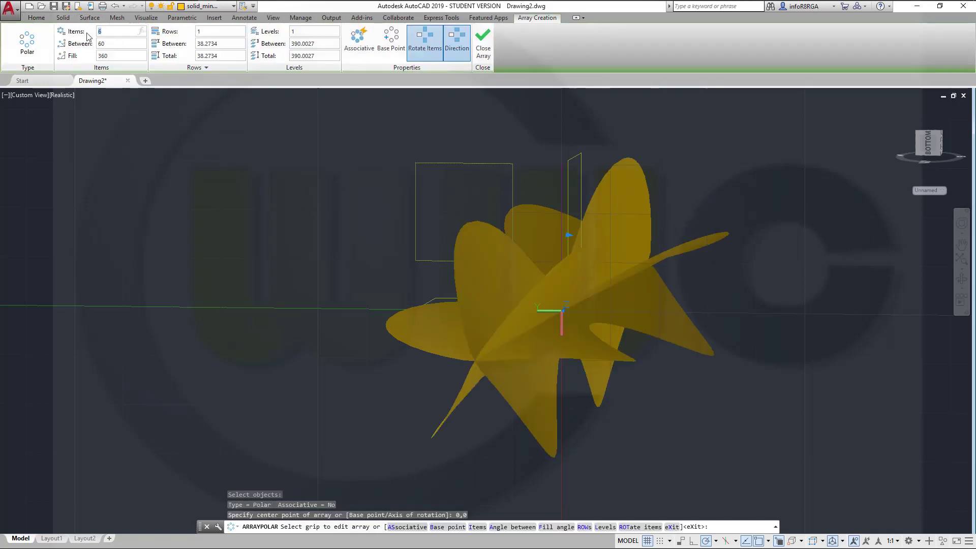
{"action": "type", "text": "2"}
{"action": "key", "text": "Return"}
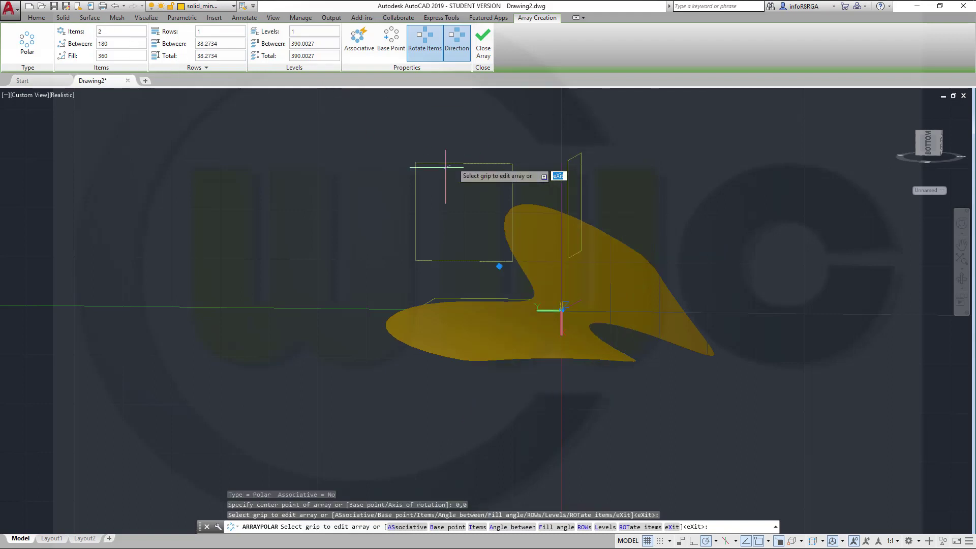
{"action": "middle_click_drag", "start_coordinate": [438, 175], "coordinate": [402, 222], "text": "shift"}
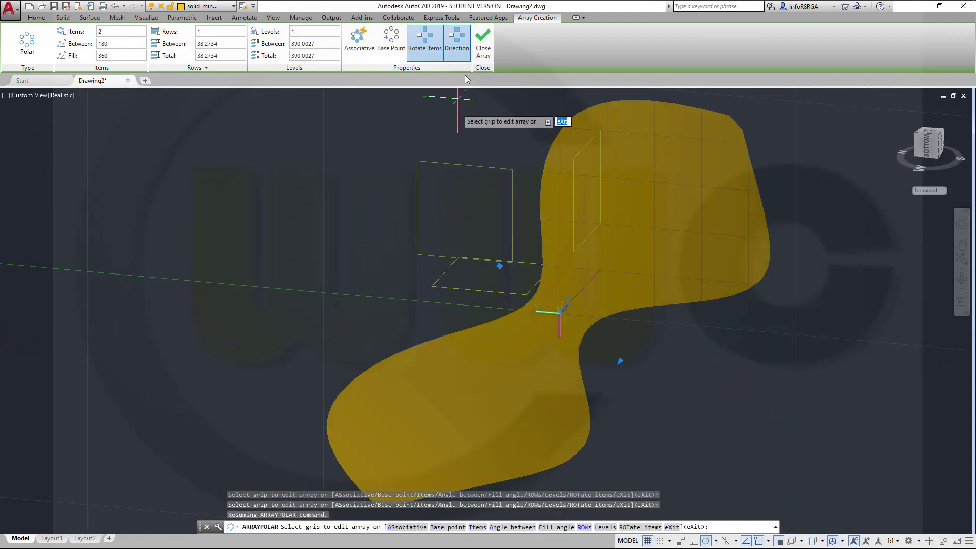
{"action": "left_click", "coordinate": [480, 41]}
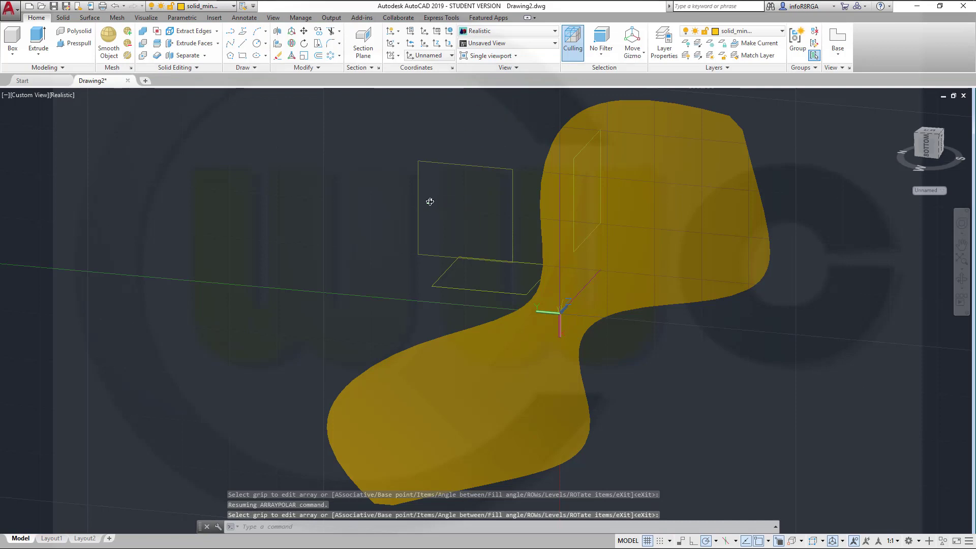
{"action": "middle_click_drag", "start_coordinate": [429, 201], "coordinate": [533, 294], "text": "shift"}
{"action": "scroll", "coordinate": [647, 377], "scroll_direction": "up", "scroll_amount": 3}
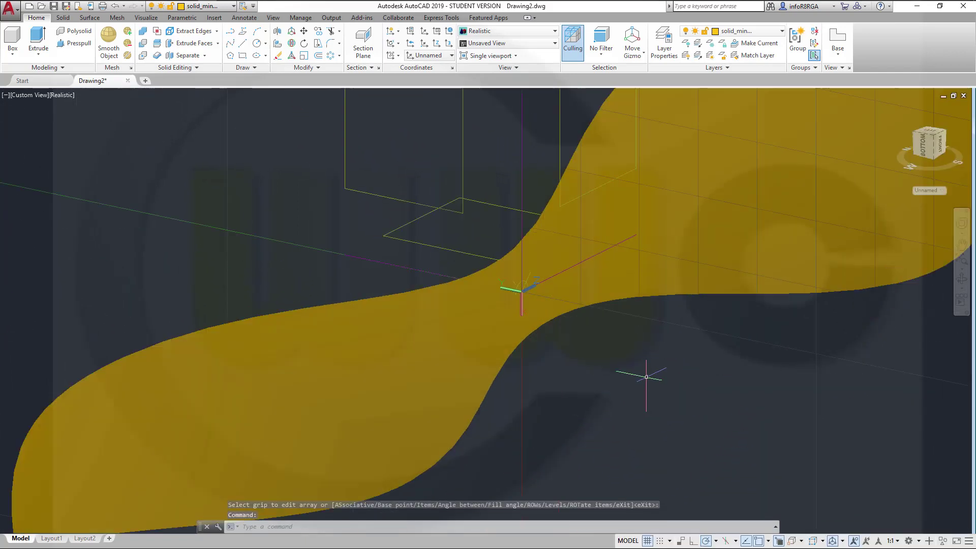
{"action": "scroll", "coordinate": [643, 374], "scroll_direction": "down", "scroll_amount": 4}
{"action": "middle_click_drag", "start_coordinate": [649, 376], "coordinate": [633, 363], "text": "shift"}
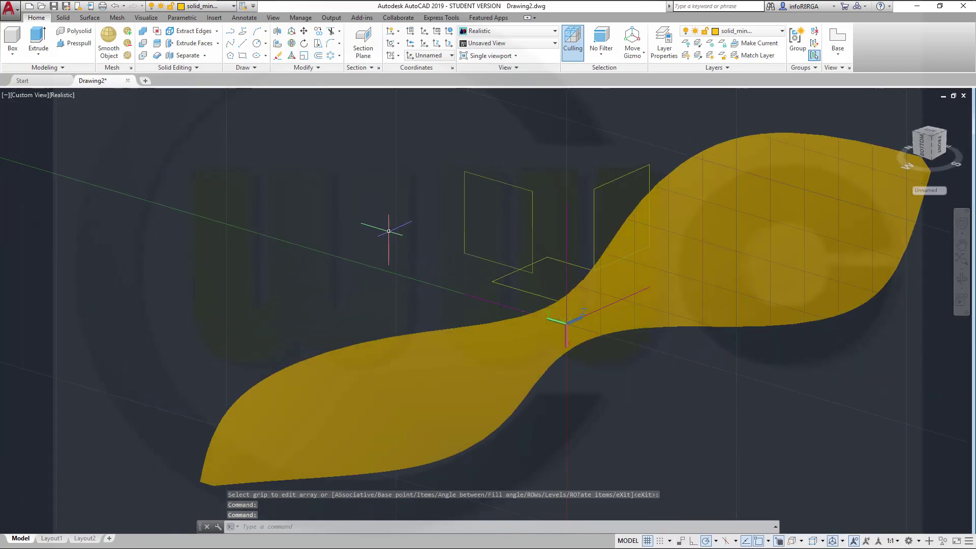